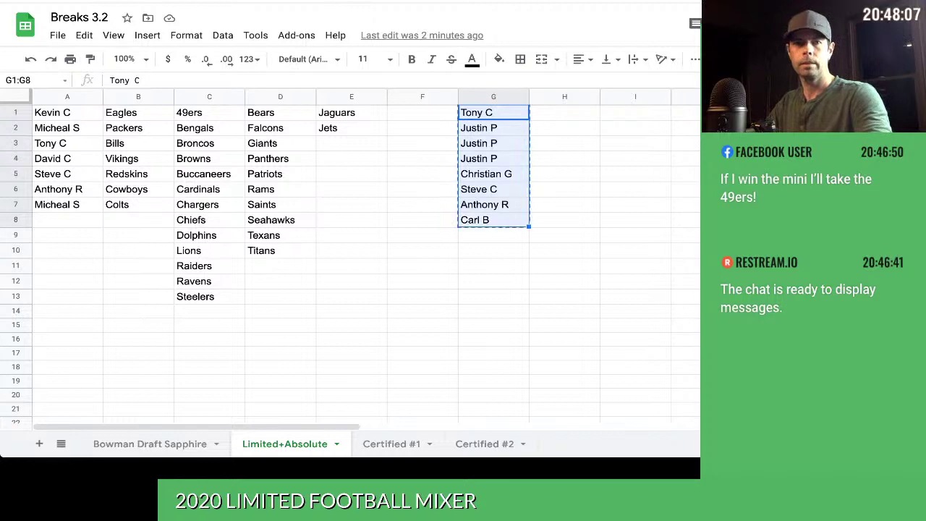
Switch to RANDOM.ORG and paste the eight entrant names copied from G1:G8 into an empty List Randomizer form.
key("ctrl+Tab")
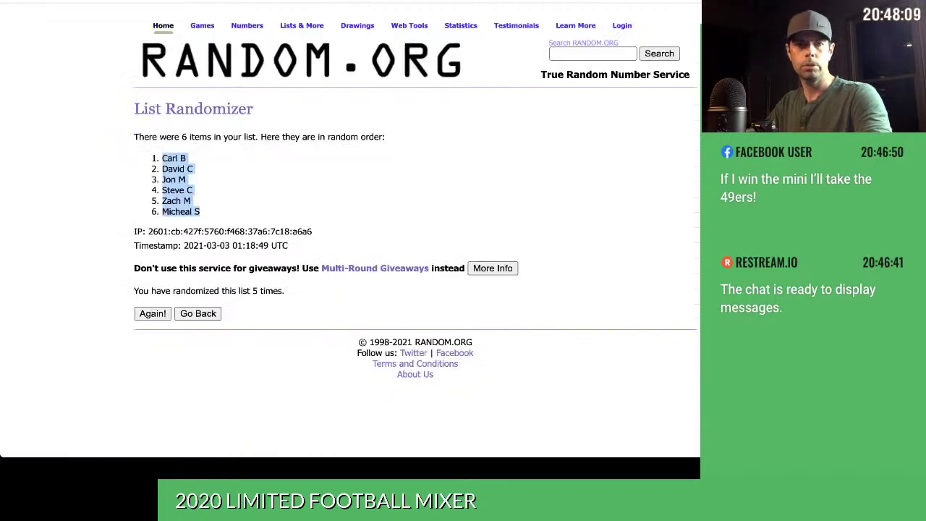
key("ctrl+Tab")
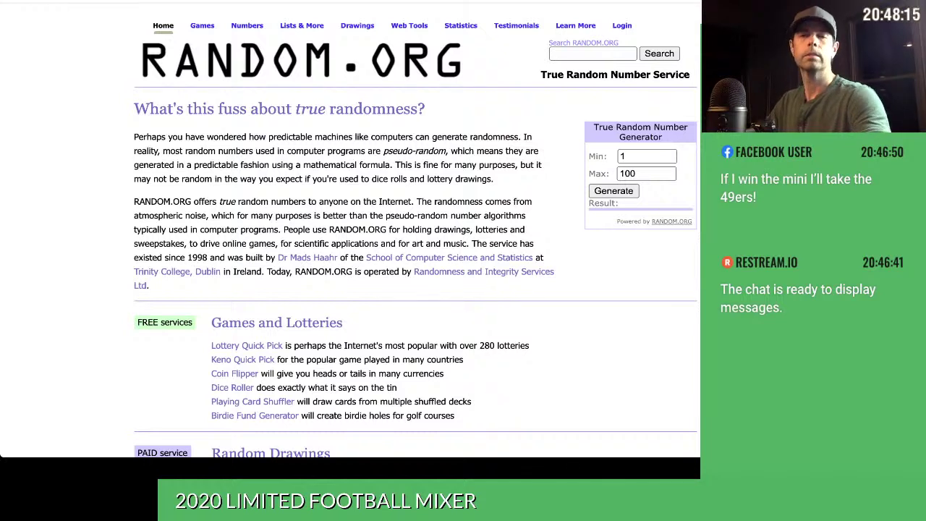
left_click(310, 285)
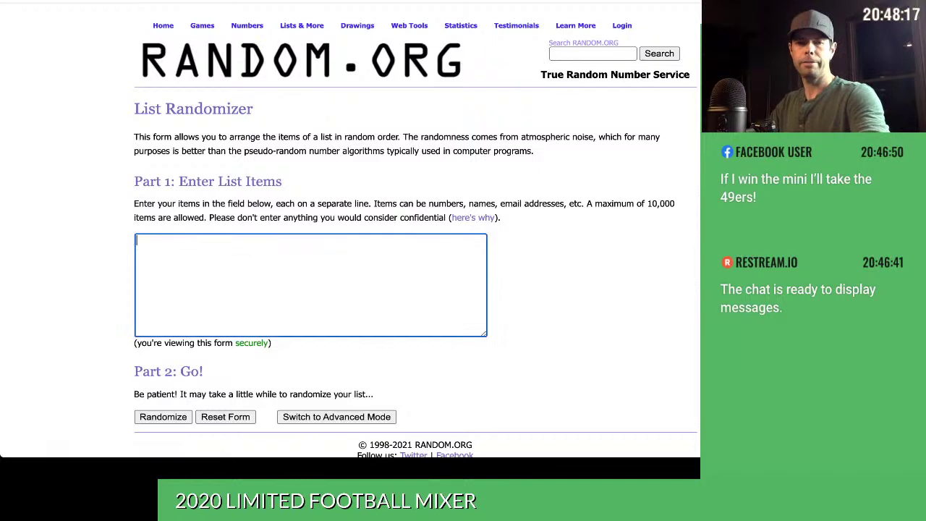
type("Tony C Justin P Justin P Justin P Christian G Steve C Anthony R Carl B")
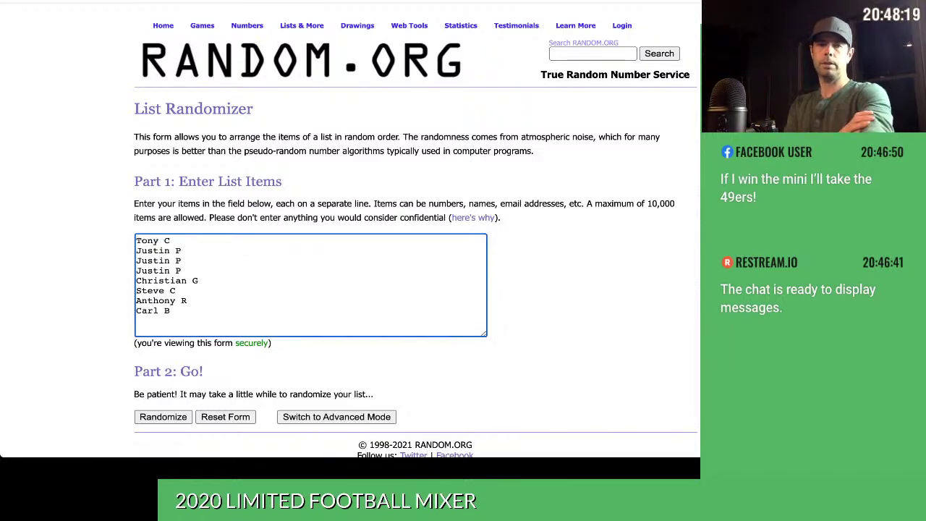
Check the entrant list in the spreadsheet against the List Randomizer form and randomize the list five times.
key("ctrl+Tab")
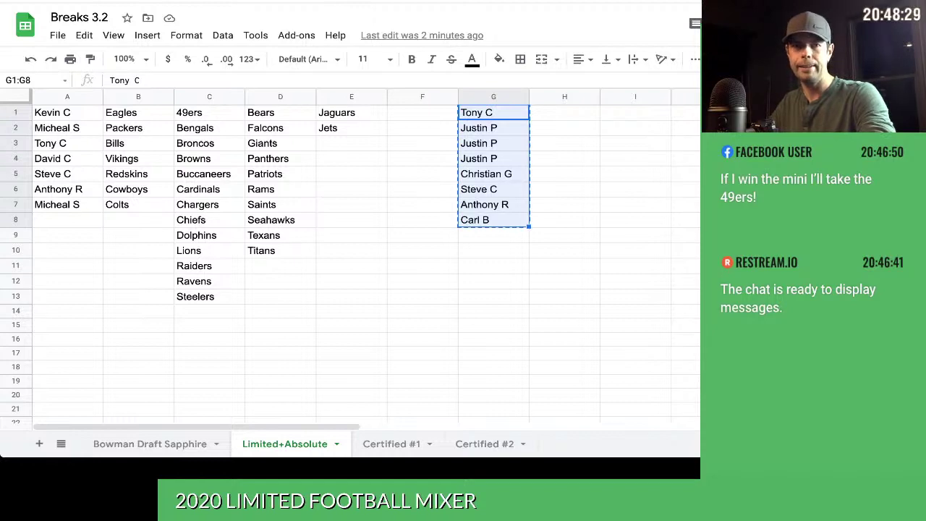
key("ctrl+Tab")
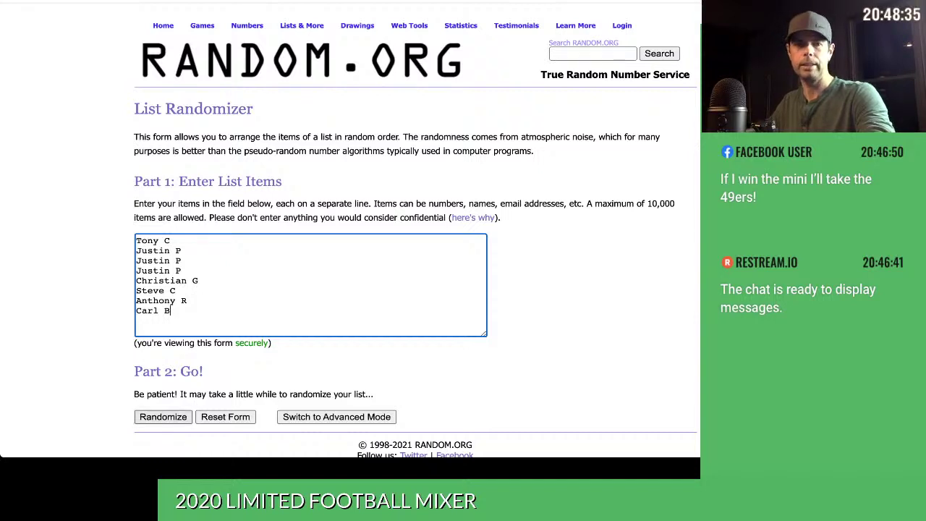
left_click(163, 416)
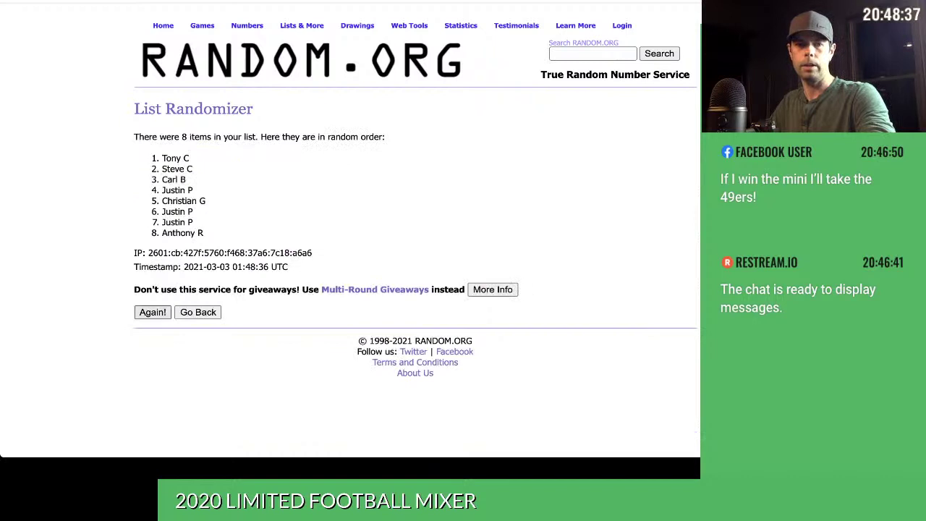
left_click(153, 312)
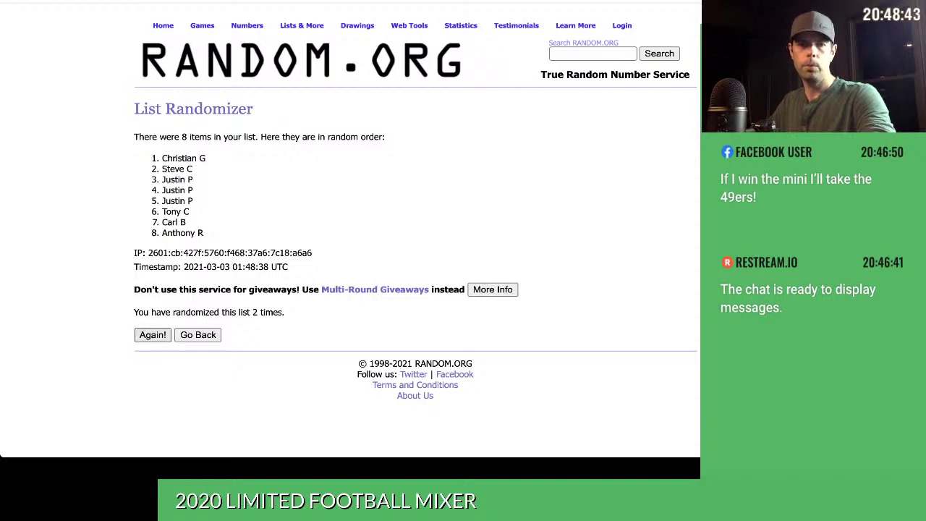
left_click(153, 335)
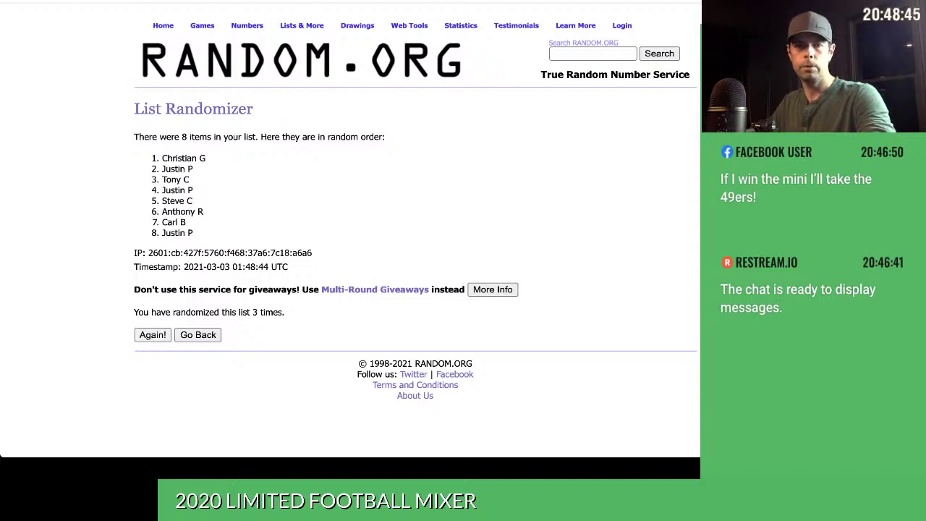
left_click(153, 334)
left_click(153, 334)
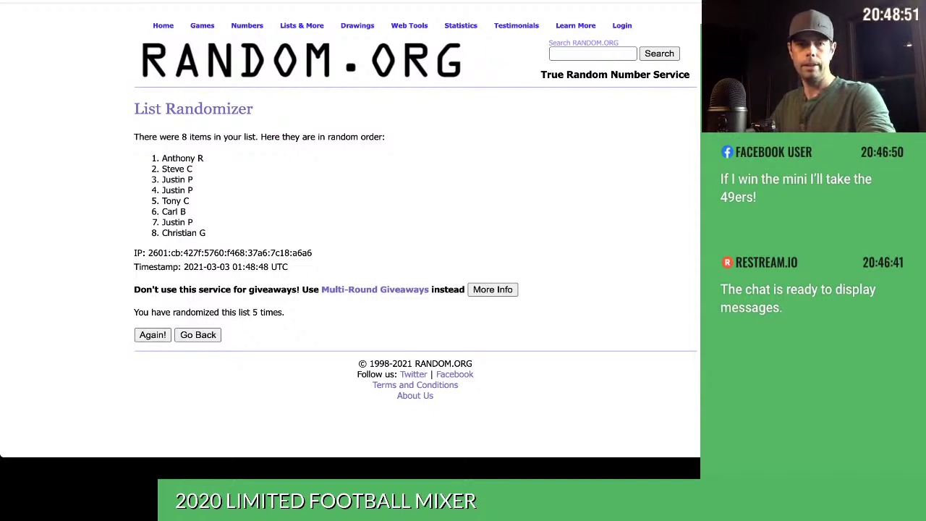
Copy the top three names of the randomized list and paste them into A12:A14 of the Limited+Absolute sheet in Google Sheets.
left_click_drag(194, 181, 162, 157)
key("ctrl+c")
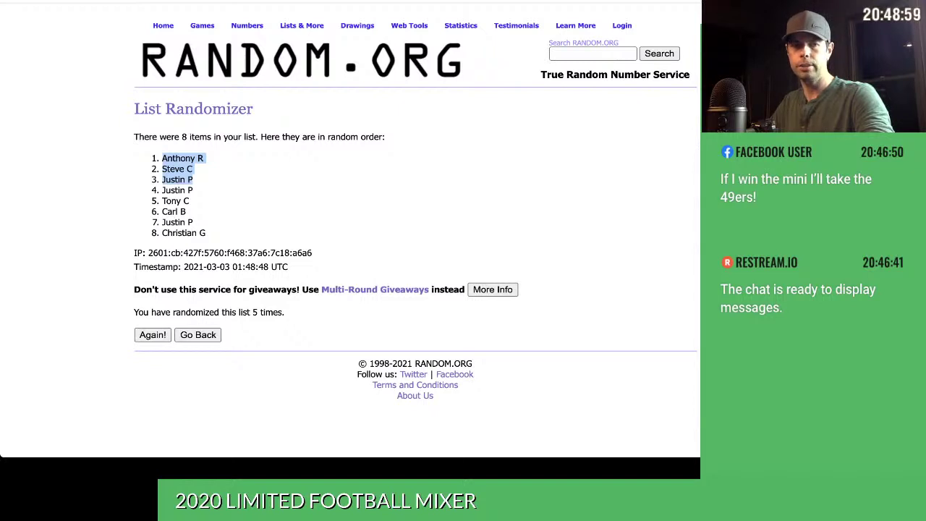
key("ctrl+Tab")
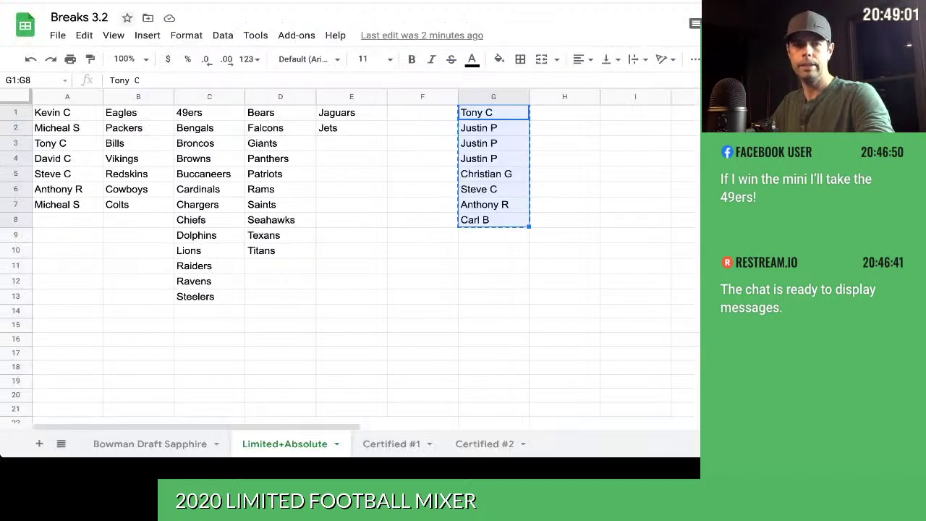
left_click(67, 220)
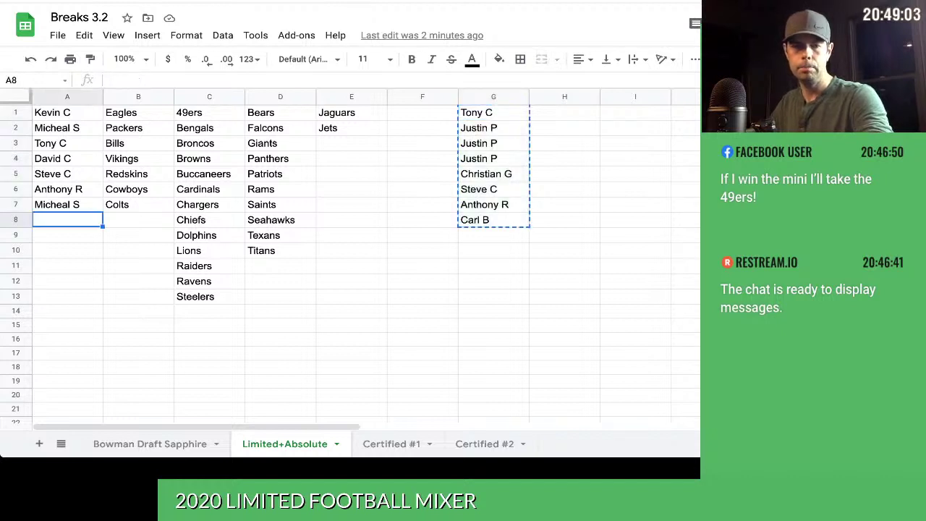
key("Down")
key("Down")
key("Down")
key("Down")
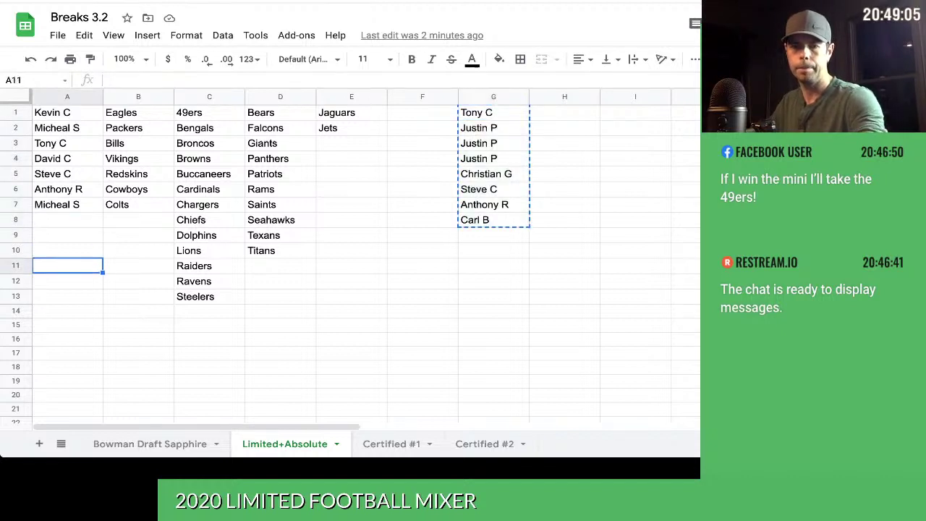
key("ctrl+v")
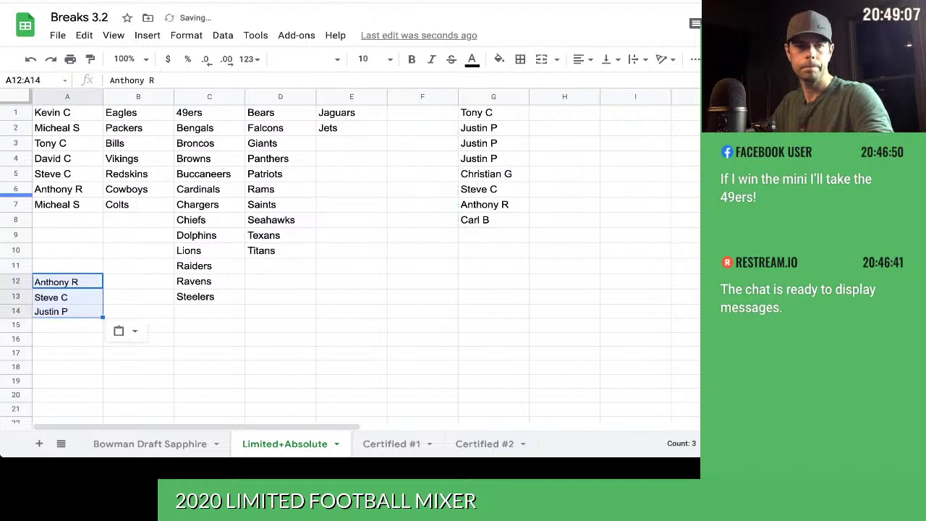
Copy the name in A6 to A8 and the name in A5 to A9, adding the first two winners to the participants.
left_click(67, 190)
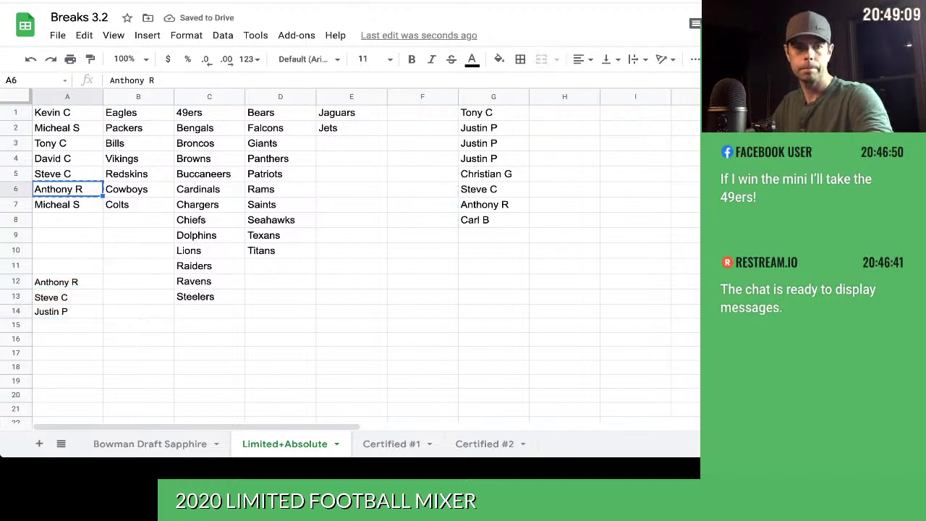
key("ctrl+c")
key("Down")
key("Down")
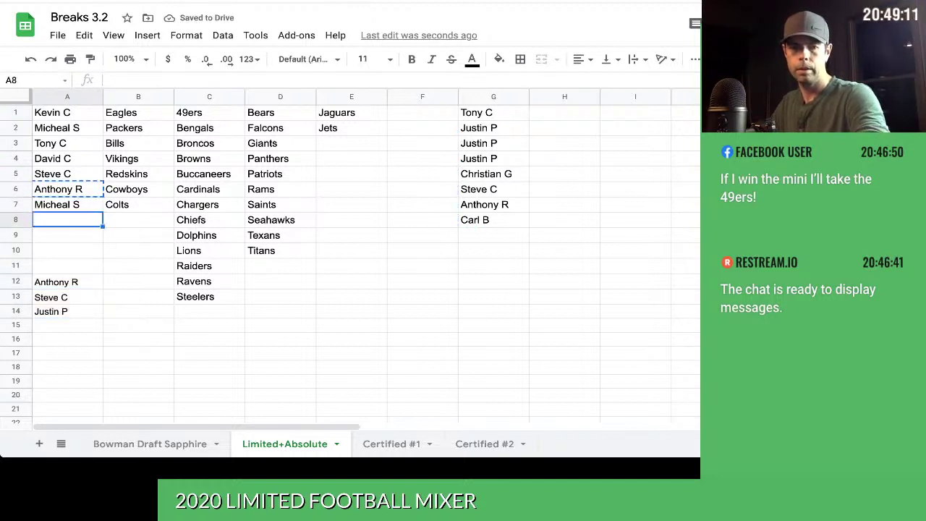
key("ctrl+v")
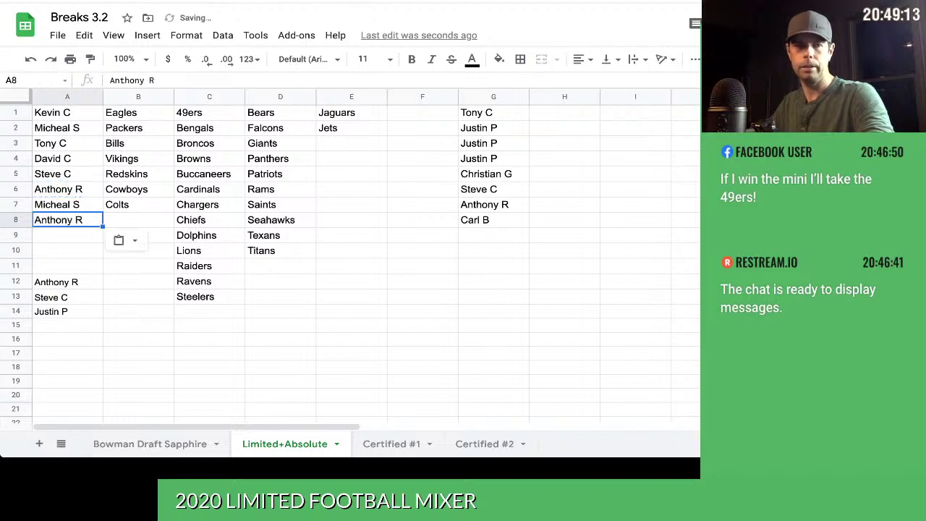
left_click(68, 174)
key("ctrl+c")
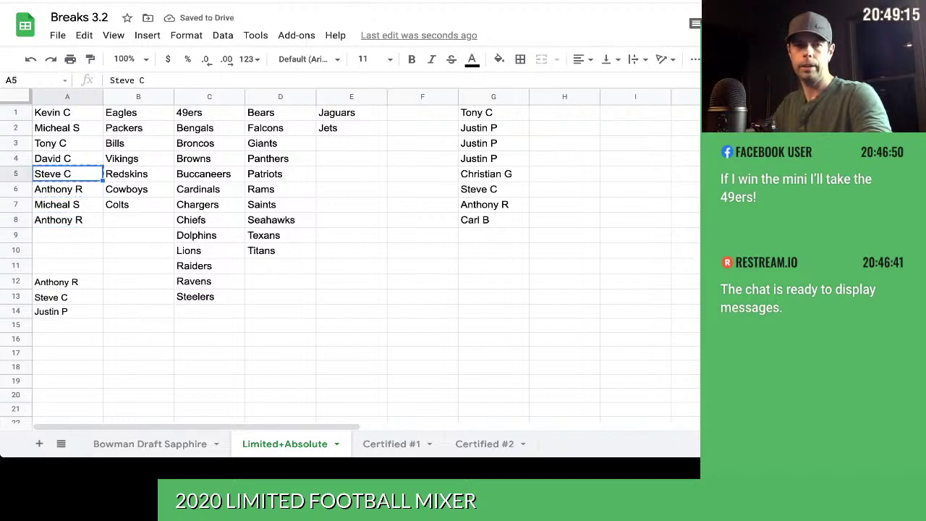
left_click(67, 236)
key("ctrl+v")
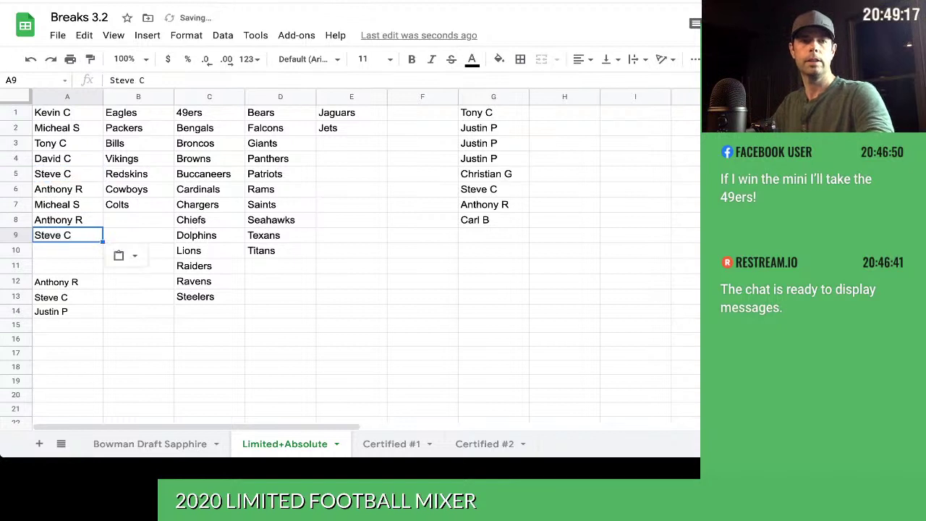
Enter the third winner's name in cell A10, below the other participants.
left_click(67, 250)
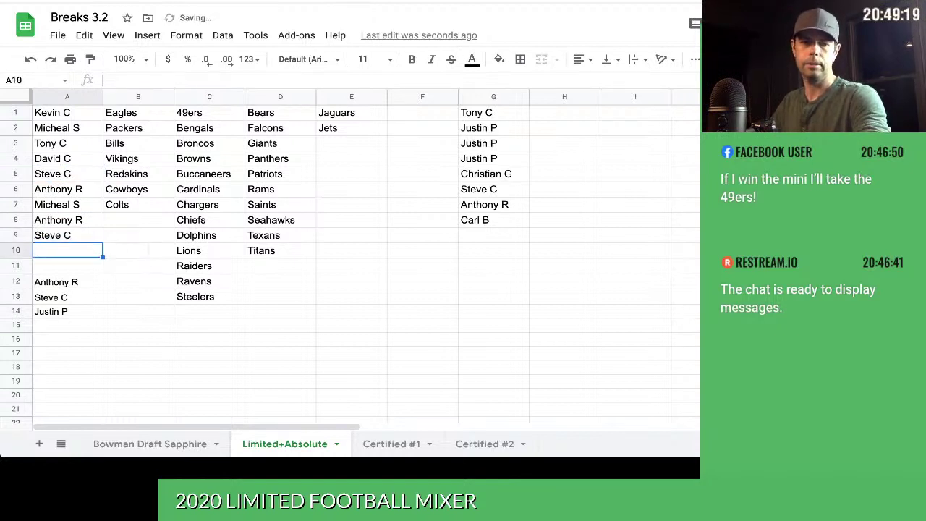
type("Jus")
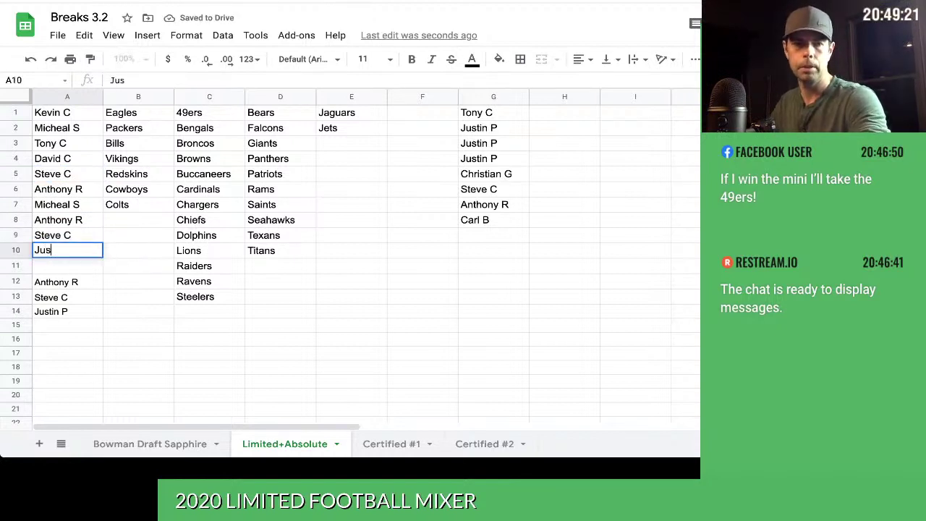
type("ti")
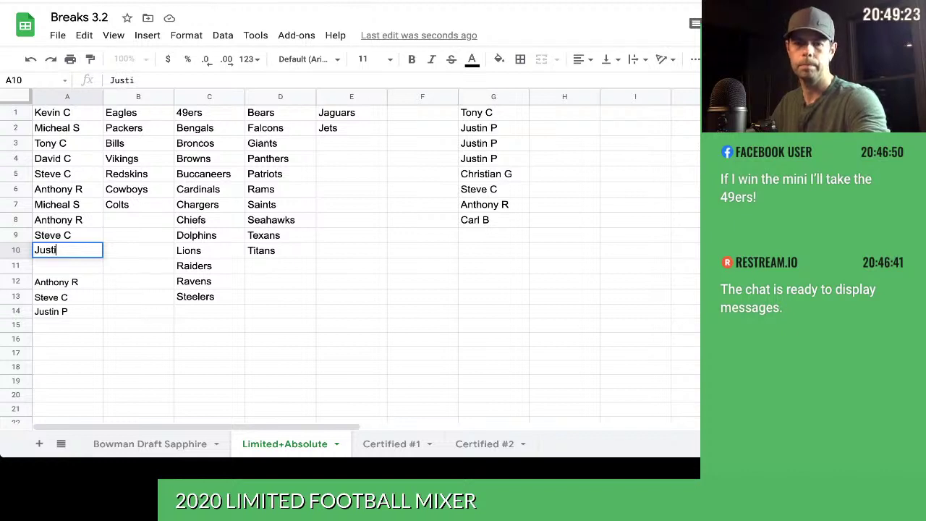
type("n P")
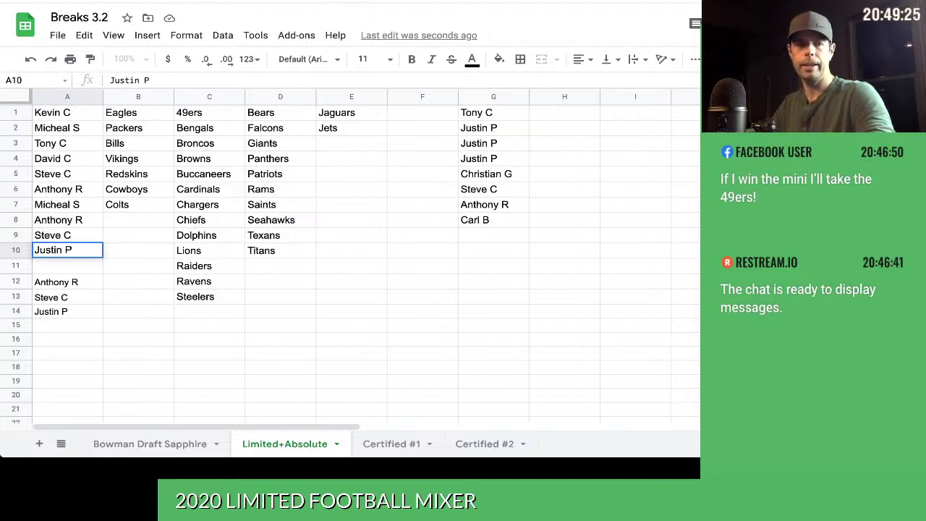
key("Return")
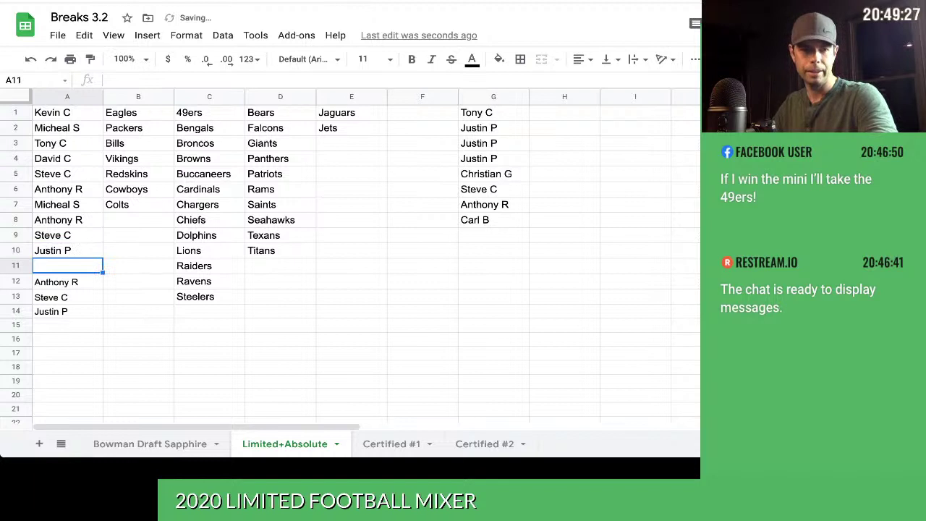
Clear the temporary winner names from A12:A17 and the entrant list from G1:G8.
left_click_drag(67, 281, 67, 353)
key("Delete")
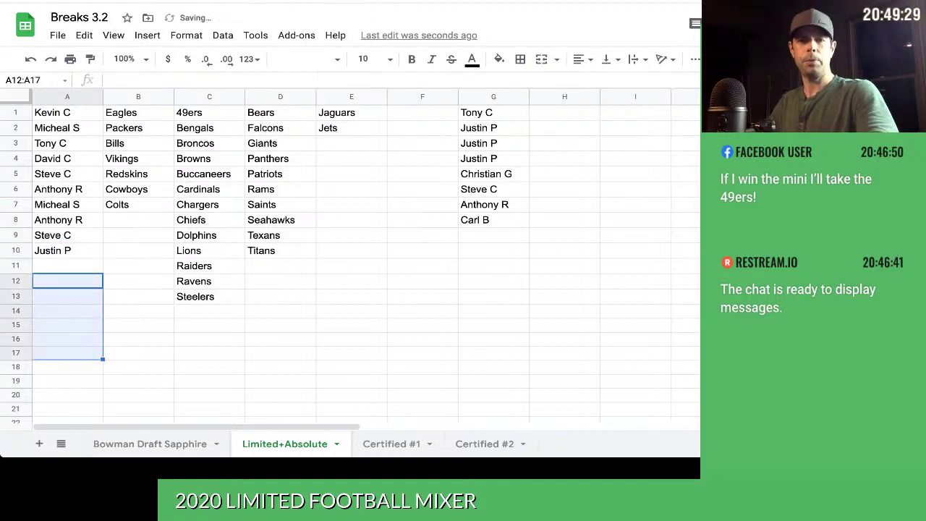
left_click(351, 158)
left_click(494, 113)
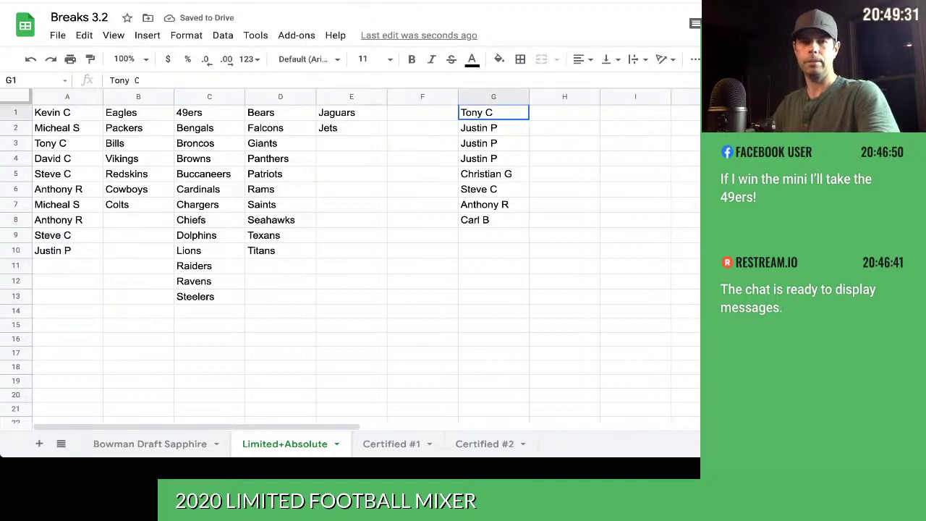
left_click_drag(494, 113, 493, 220)
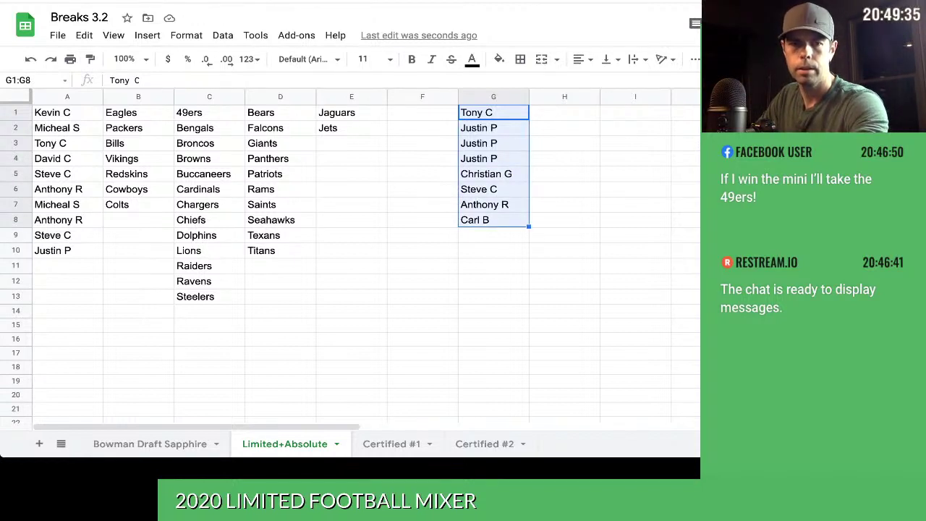
key("Delete")
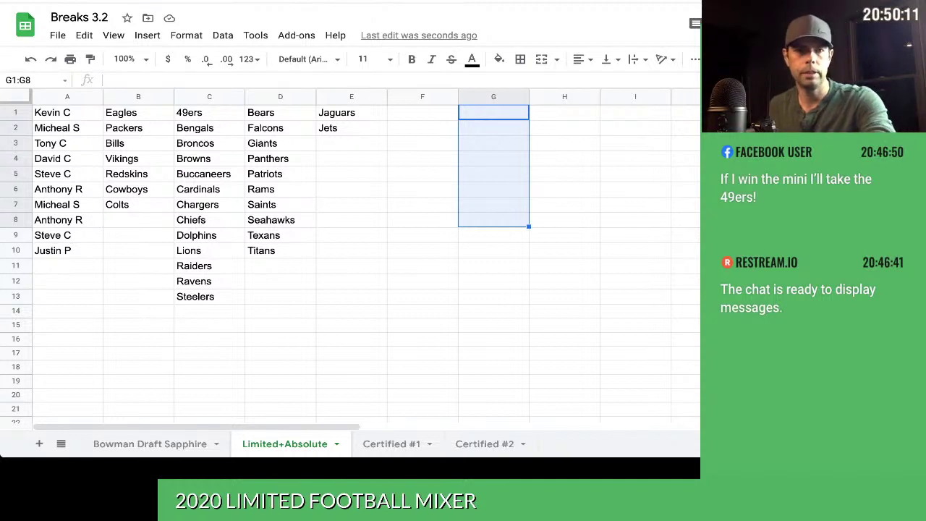
Move Buccaneers from column C to B8 and 49ers from C1 to B10, beside the winners who chose them.
left_click_drag(209, 113, 209, 297)
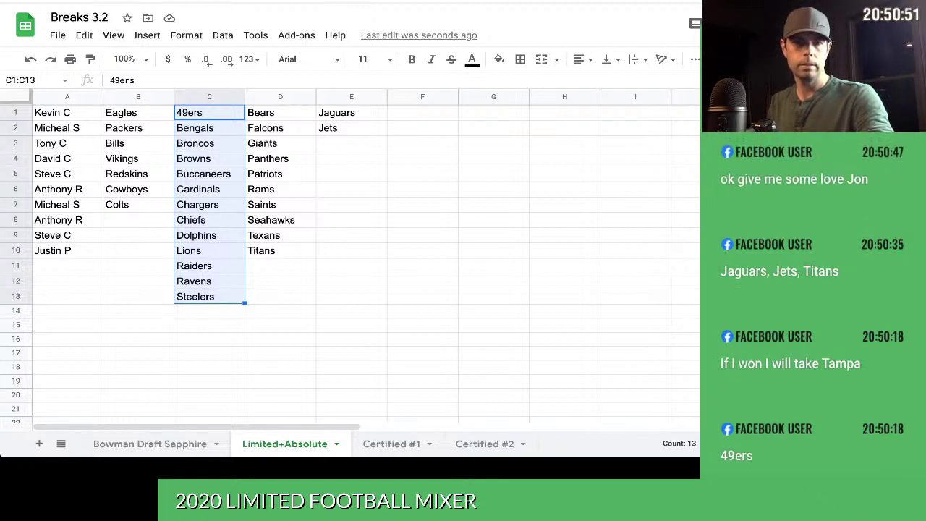
left_click(209, 173)
left_click_drag(217, 168, 134, 215)
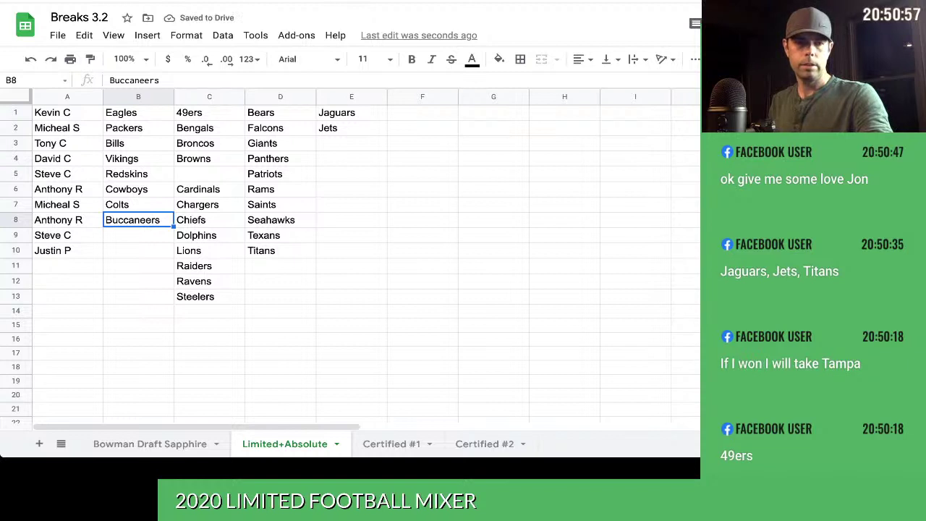
left_click(209, 113)
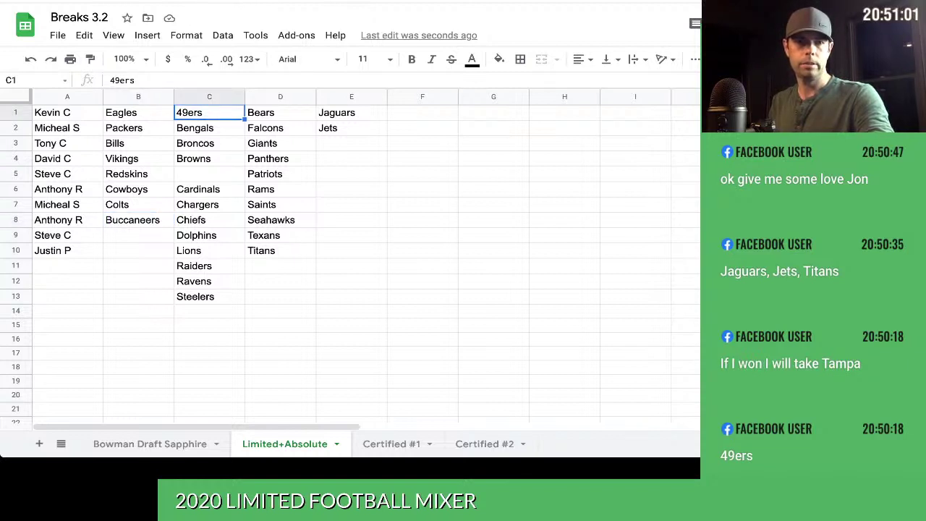
left_click_drag(209, 120, 138, 250)
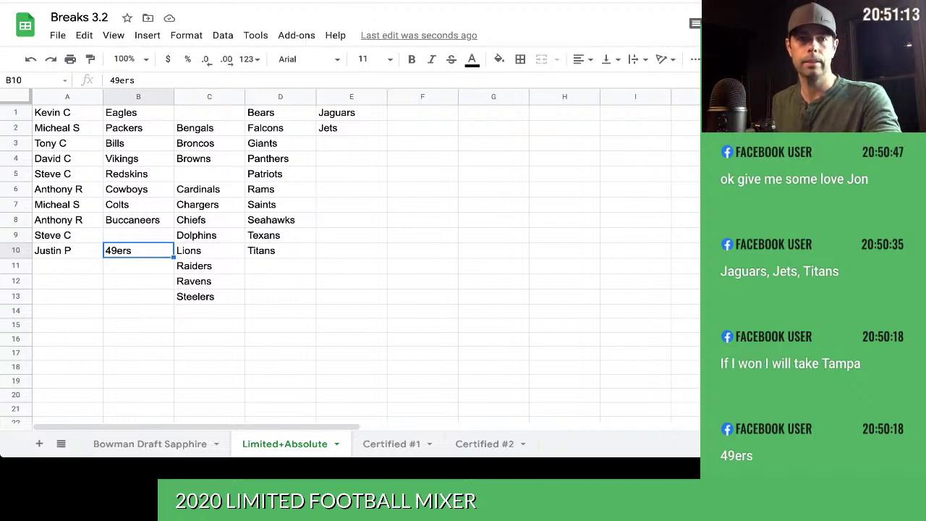
Close the gaps in column C by moving the Bengals-to-Steelers block up to C1 and the Cardinals-to-Steelers block up to C4.
left_click_drag(210, 128, 209, 296)
left_click_drag(217, 121, 217, 108)
left_click_drag(209, 174, 209, 281)
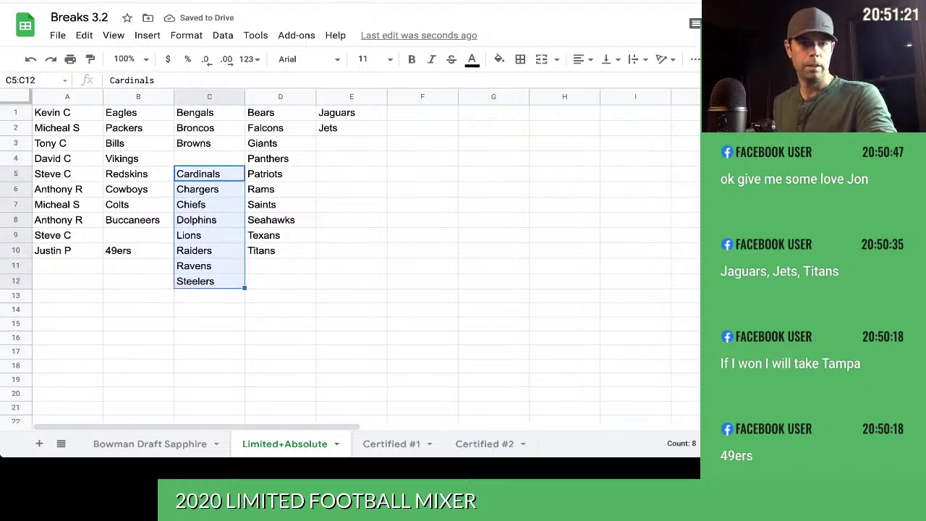
left_click_drag(219, 167, 219, 153)
left_click(494, 220)
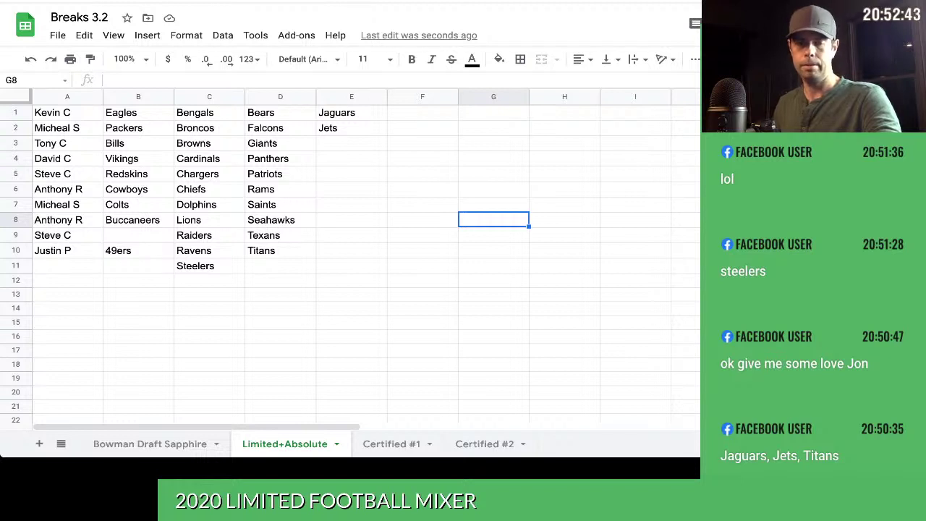
Move Steelers from the end of column C to B9, beside the winner who chose that team.
left_click(209, 266)
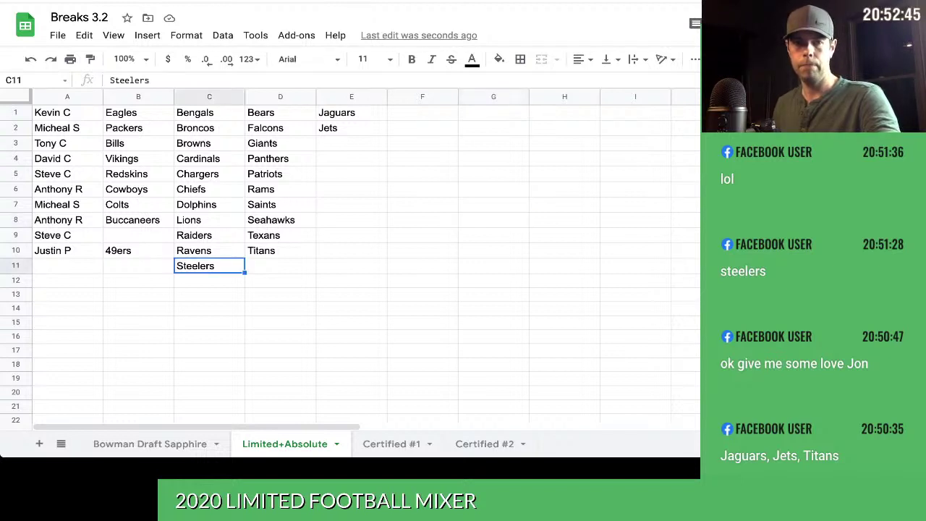
left_click_drag(190, 259, 137, 233)
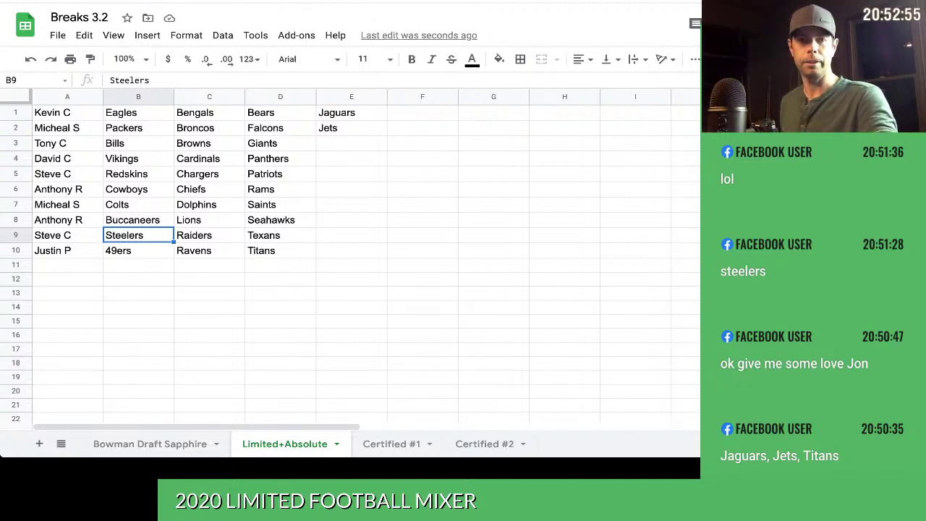
Randomize the order of the teams in C1:C10 five times.
left_click(209, 113)
key("ctrl+shift+Down")
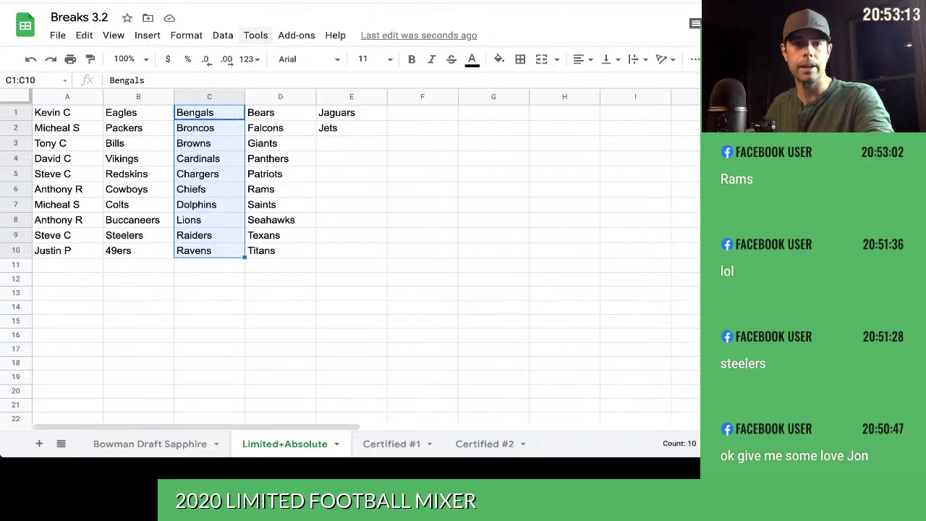
left_click(222, 34)
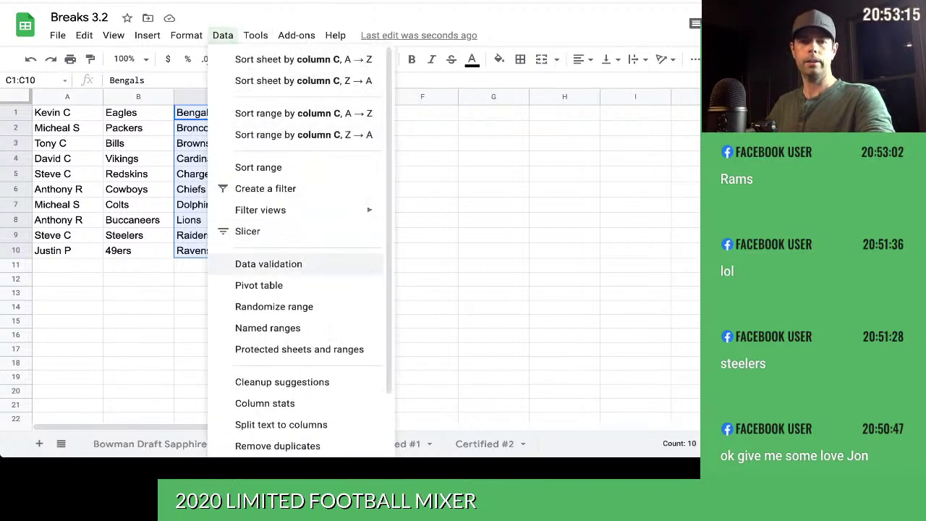
left_click(274, 306)
left_click(223, 35)
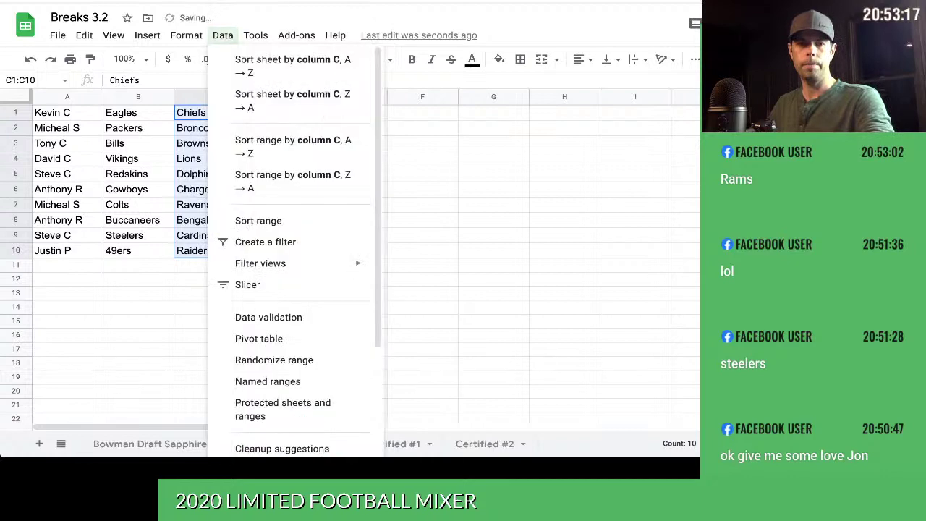
left_click(275, 360)
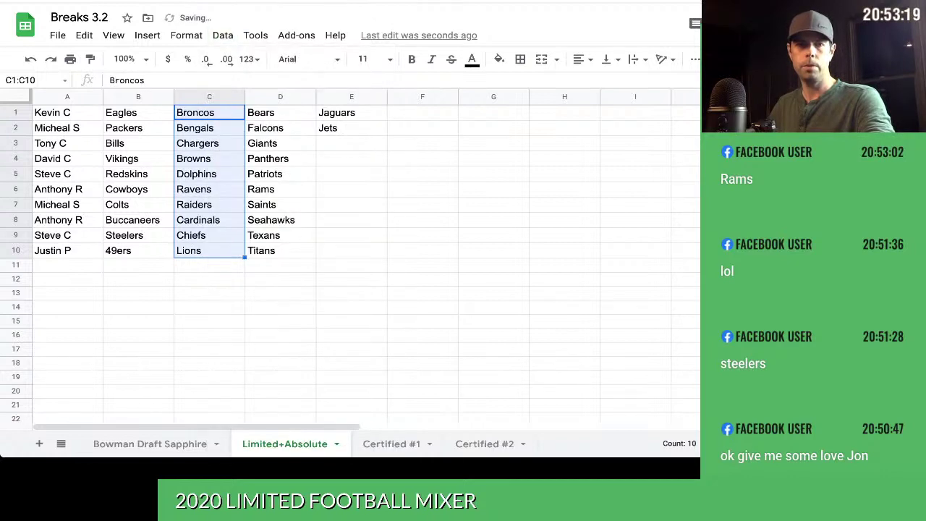
left_click(223, 34)
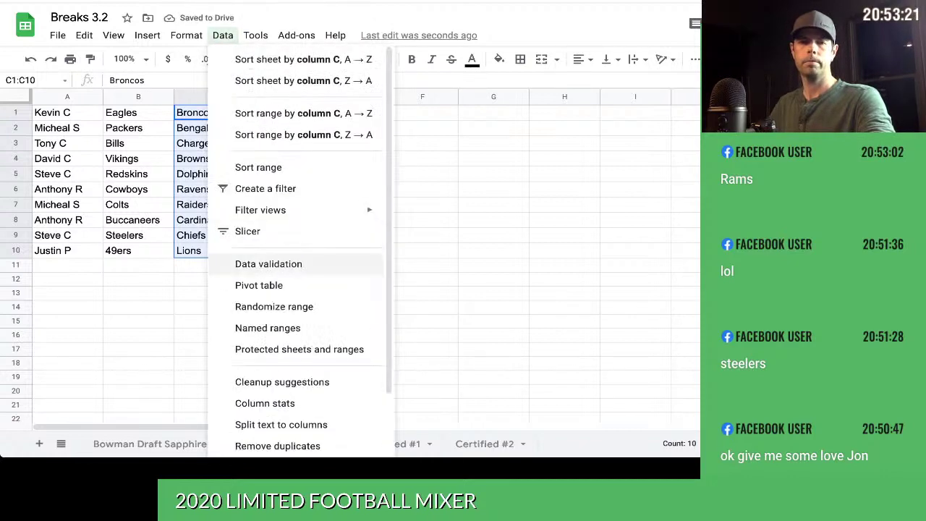
left_click(274, 306)
left_click(223, 34)
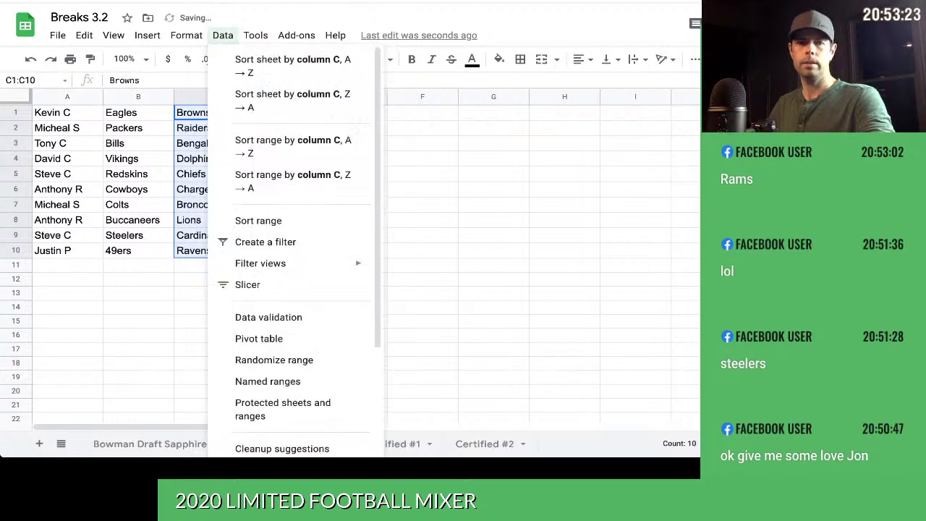
left_click(274, 304)
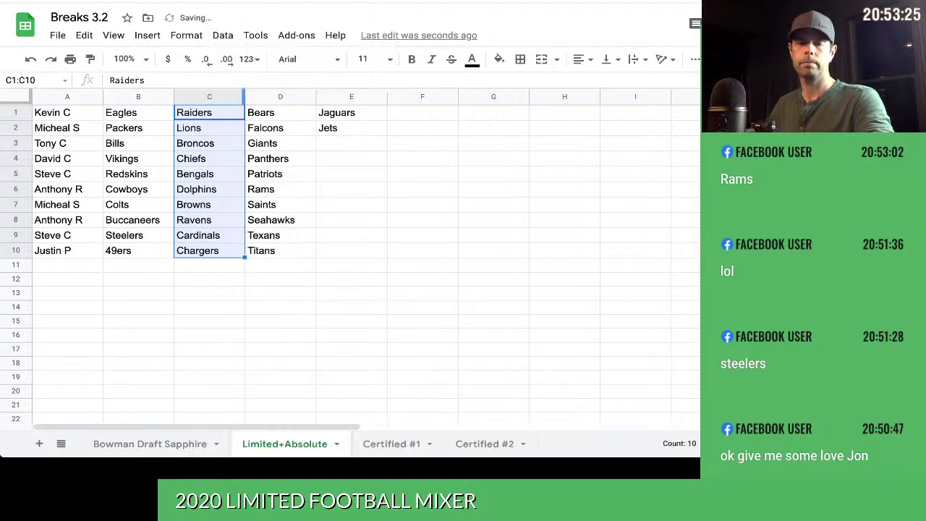
left_click(223, 35)
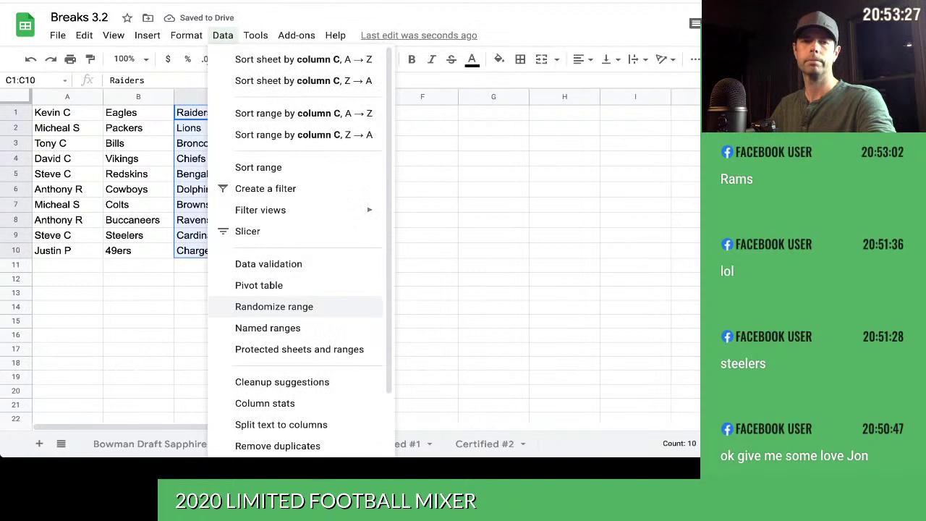
left_click(274, 307)
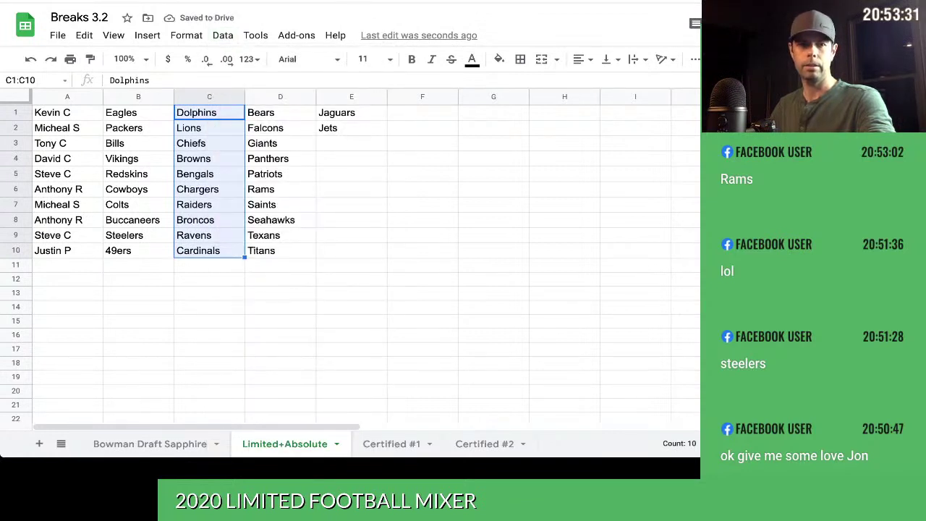
Randomize the order of the teams in D1:D10 five times.
left_click_drag(280, 113, 280, 251)
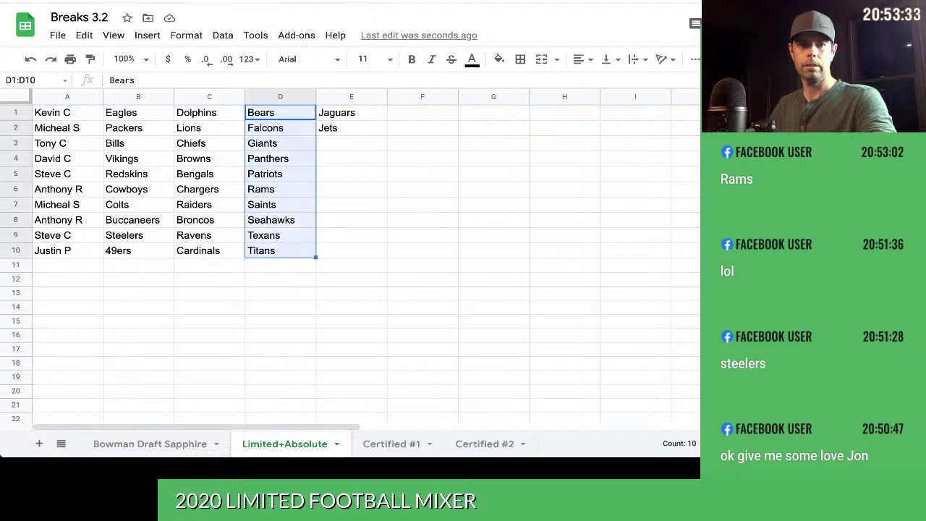
left_click(223, 35)
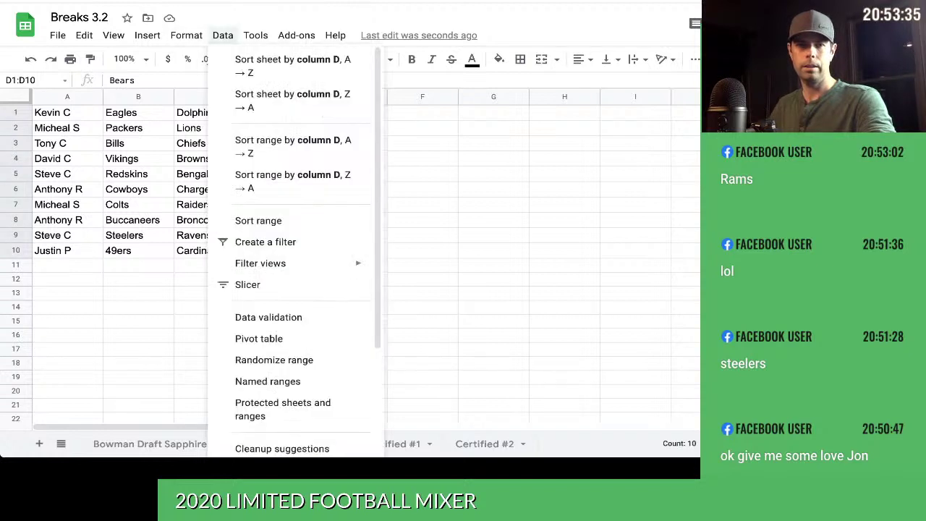
scroll(273, 307, "down", 2)
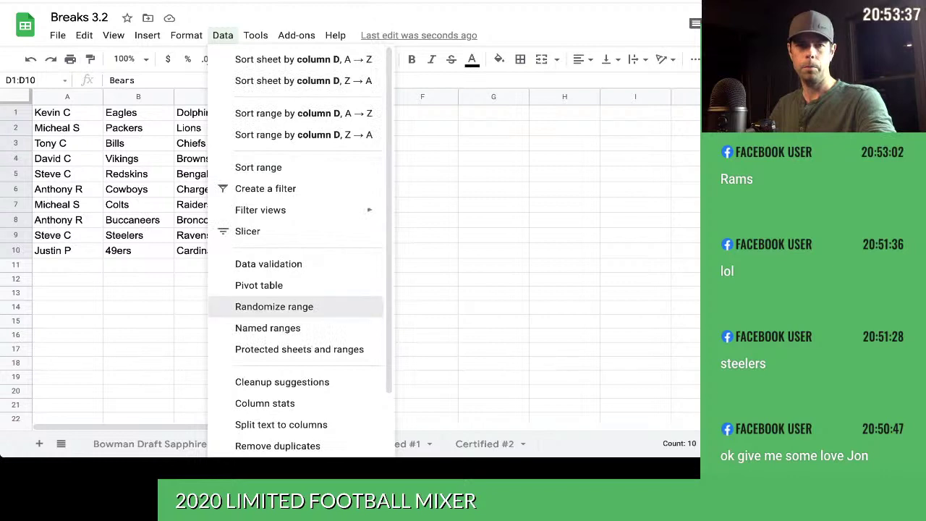
left_click(273, 306)
left_click(223, 35)
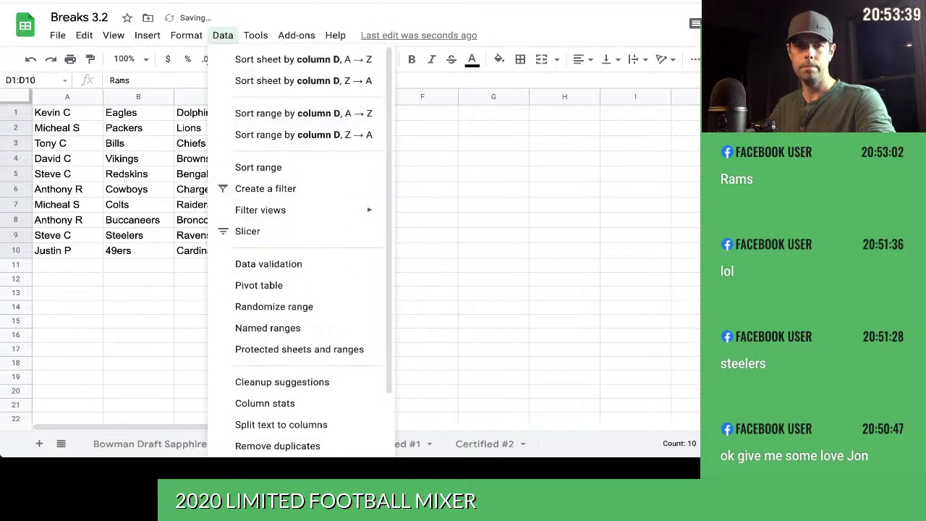
left_click(273, 307)
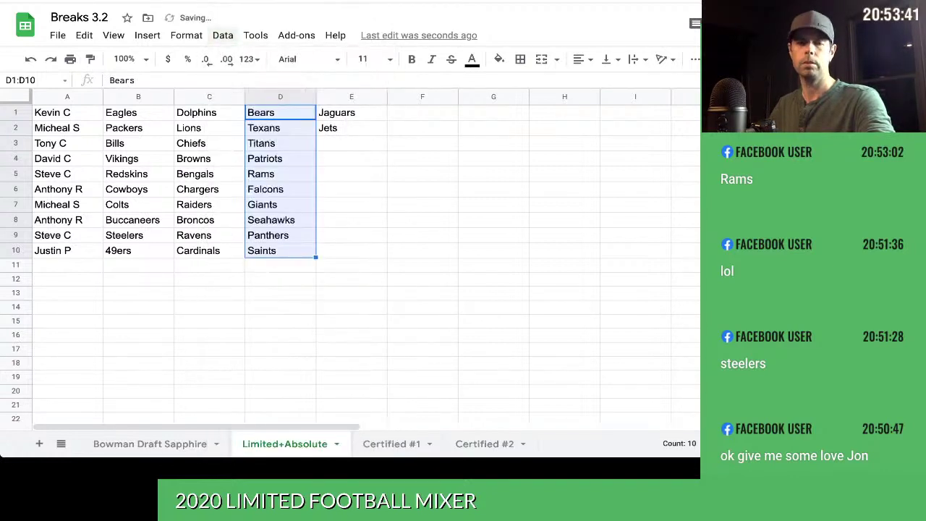
left_click(223, 35)
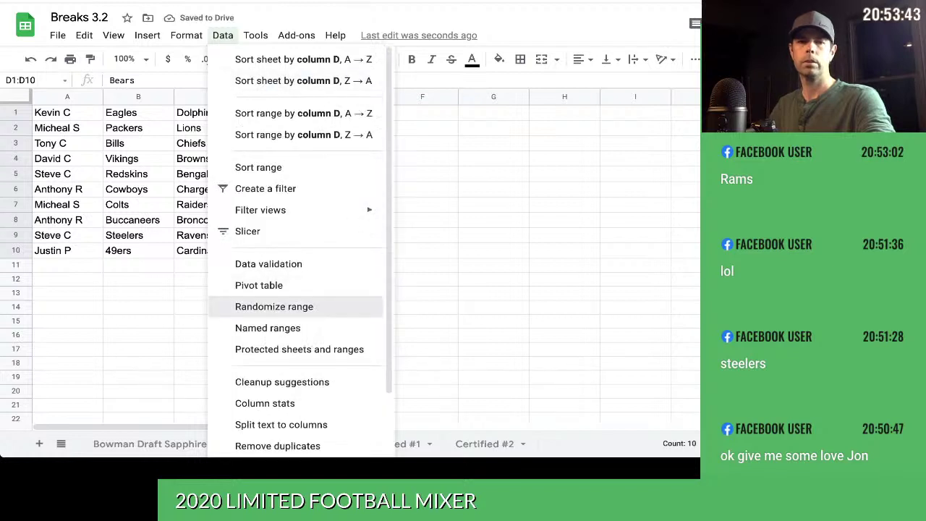
left_click(274, 307)
left_click(223, 34)
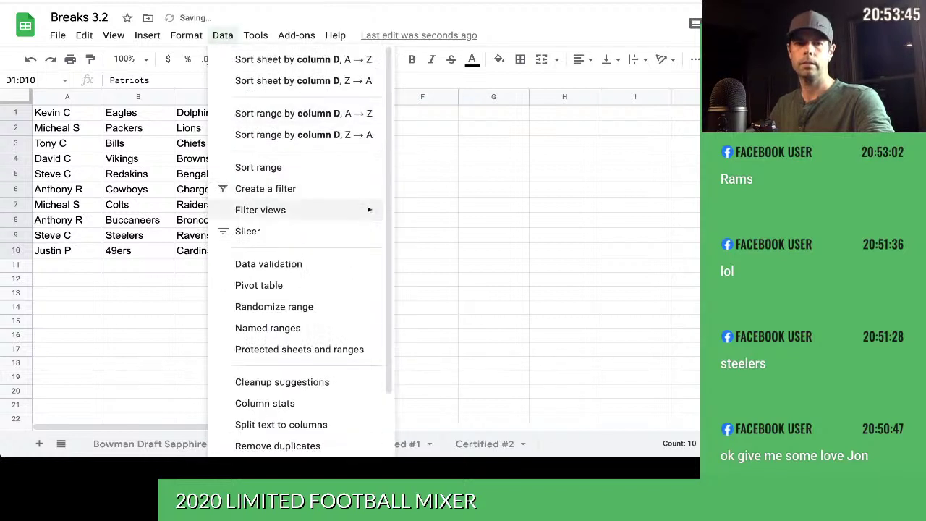
left_click(273, 307)
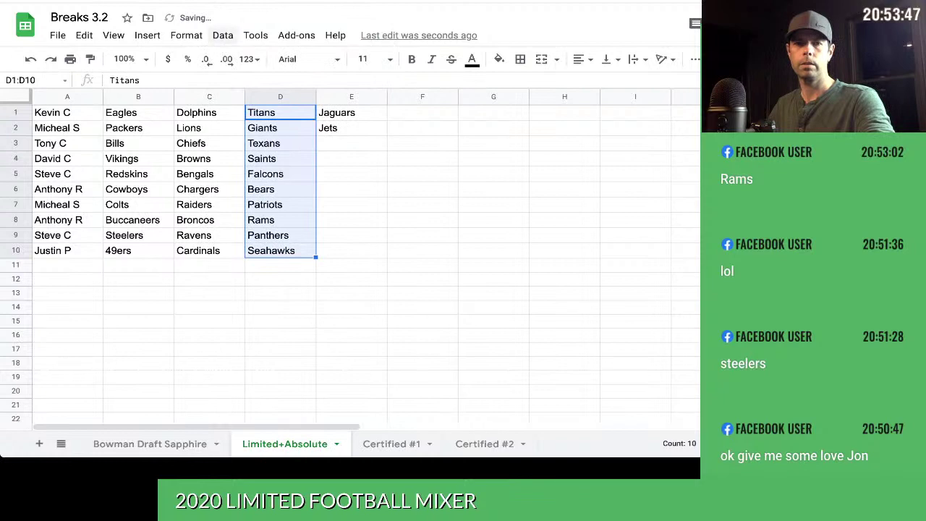
left_click(223, 35)
left_click(274, 307)
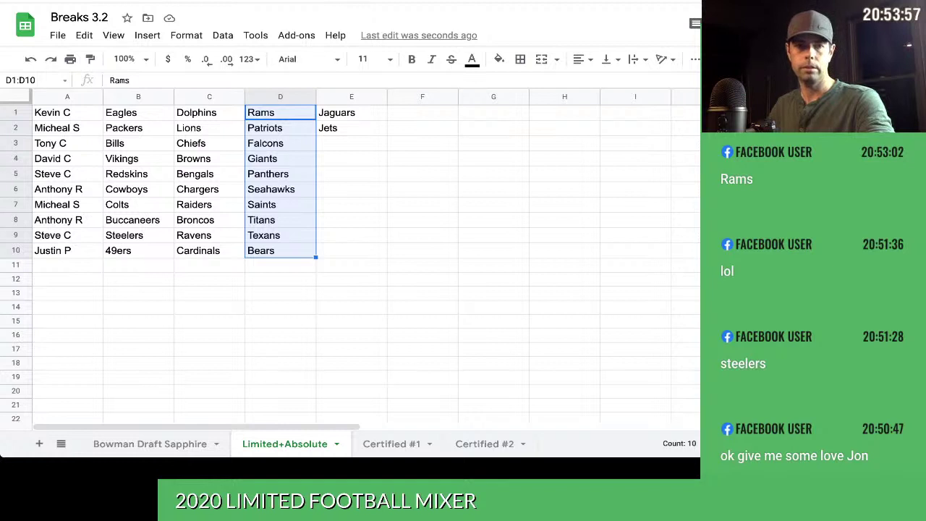
Copy the participant names from A1:A10 into a blank List Randomizer form on RANDOM.ORG.
left_click_drag(67, 113, 67, 250)
key("ctrl+c")
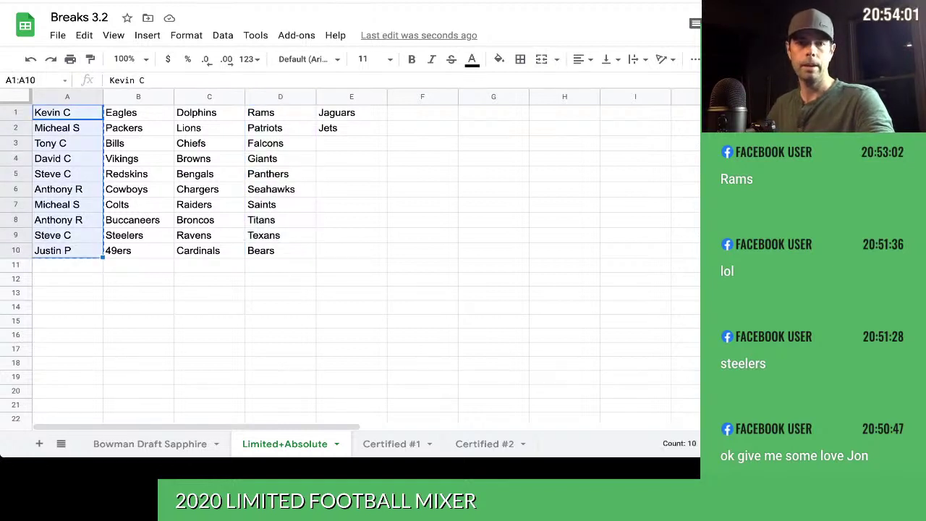
key("ctrl+Tab")
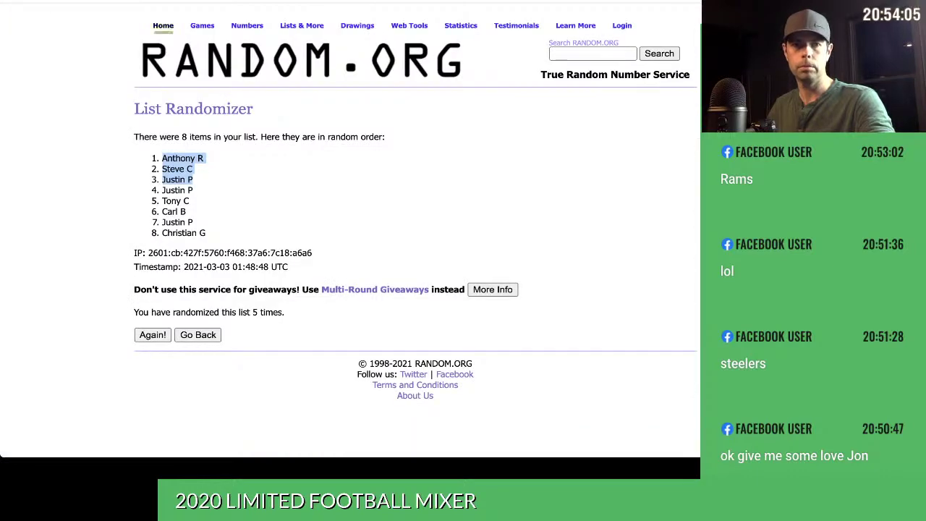
left_click(162, 25)
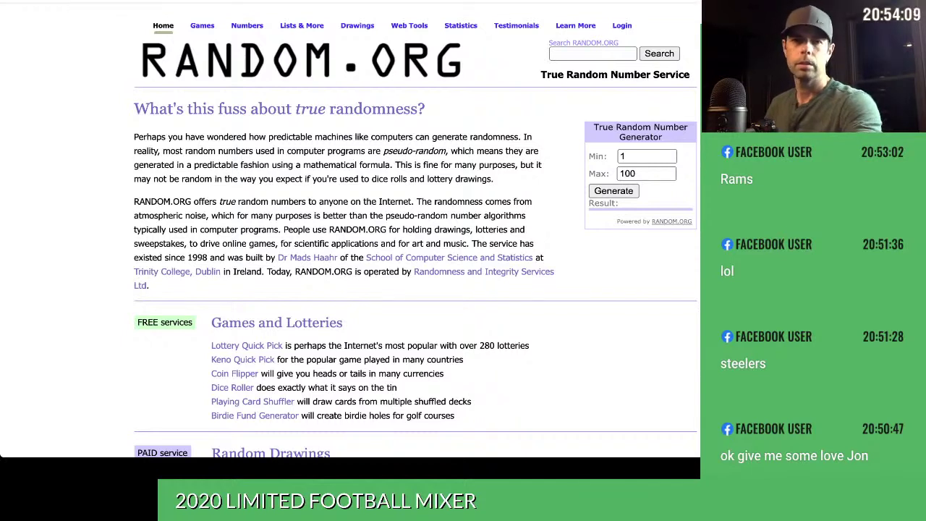
left_click(310, 285)
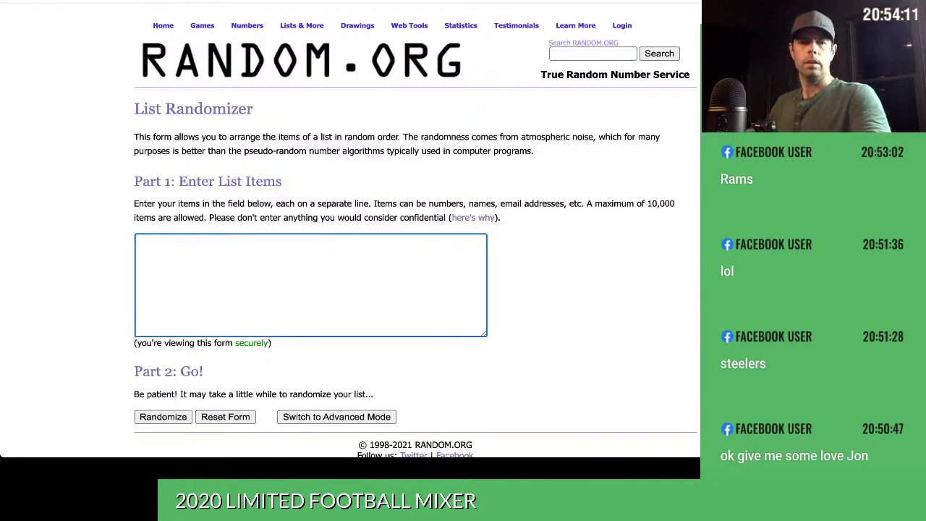
key("ctrl+v")
Delete the names of the participants from sheet rows 1 and 3 from the randomizer list, leaving no blank lines.
key("ctrl+Home")
key("shift+End")
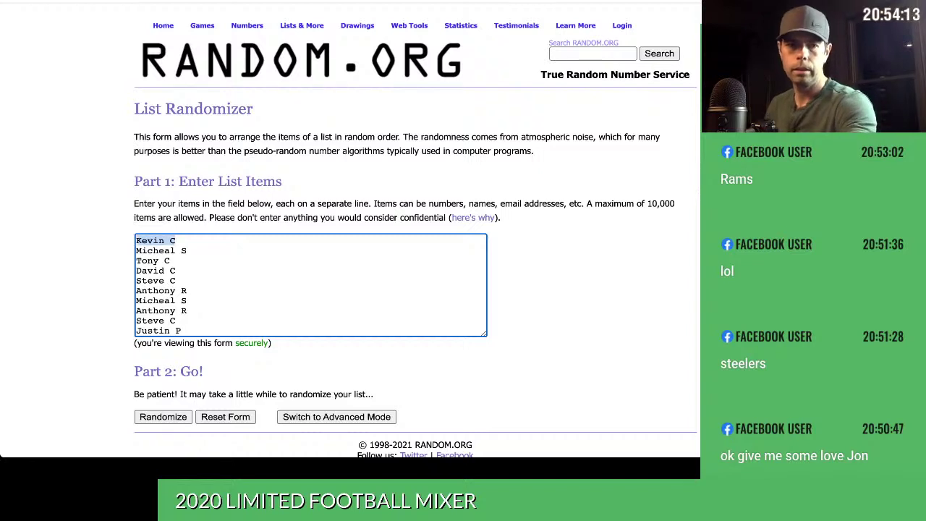
key("Delete")
key("Delete")
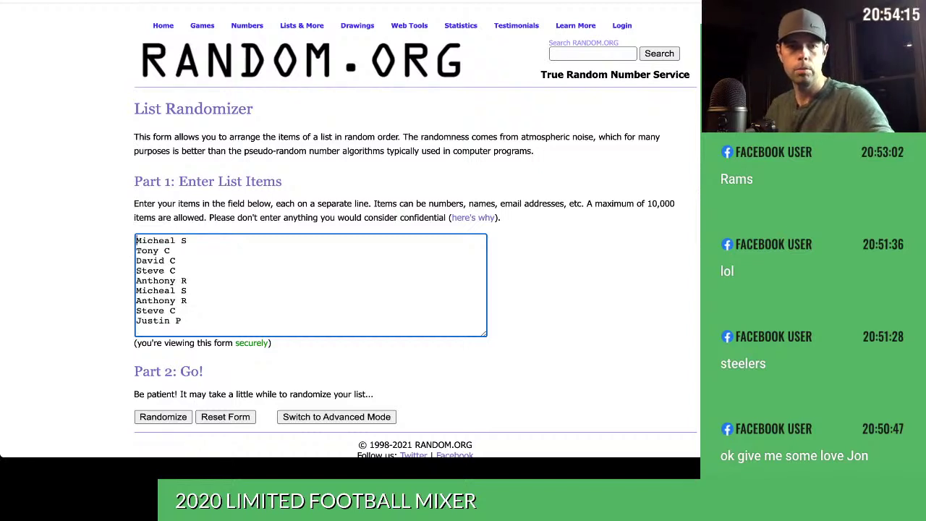
double_click(149, 250)
triple_click(148, 251)
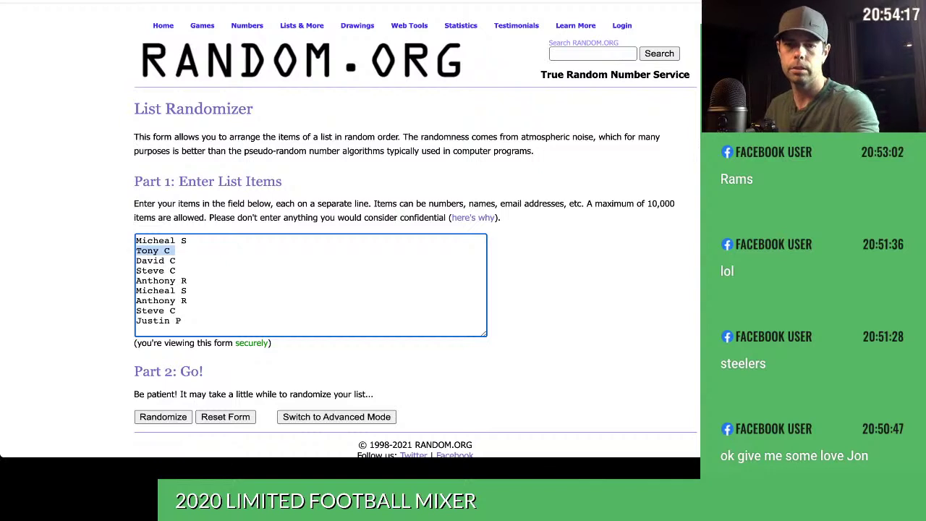
key("Delete")
key("Delete")
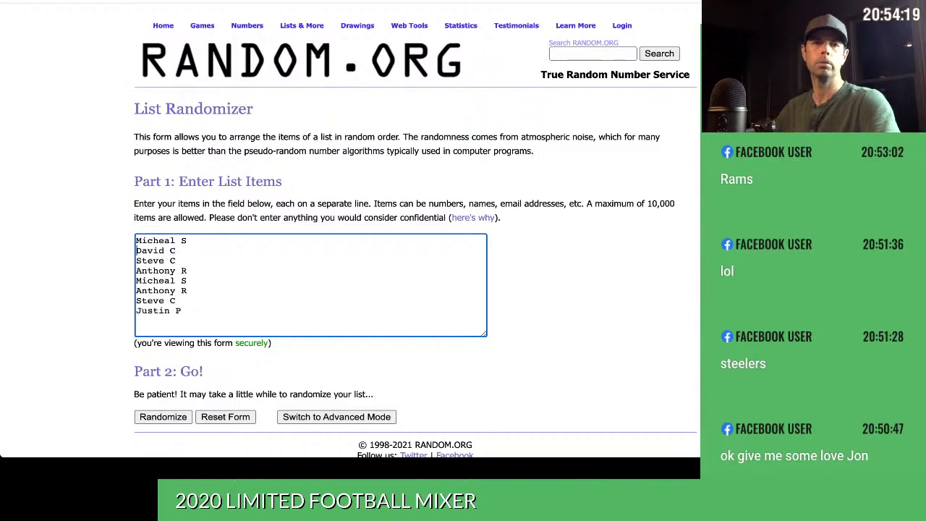
Check the list against the break sheet and delete the entries for the participants in sheet rows 5 and 6.
key("ctrl+Tab")
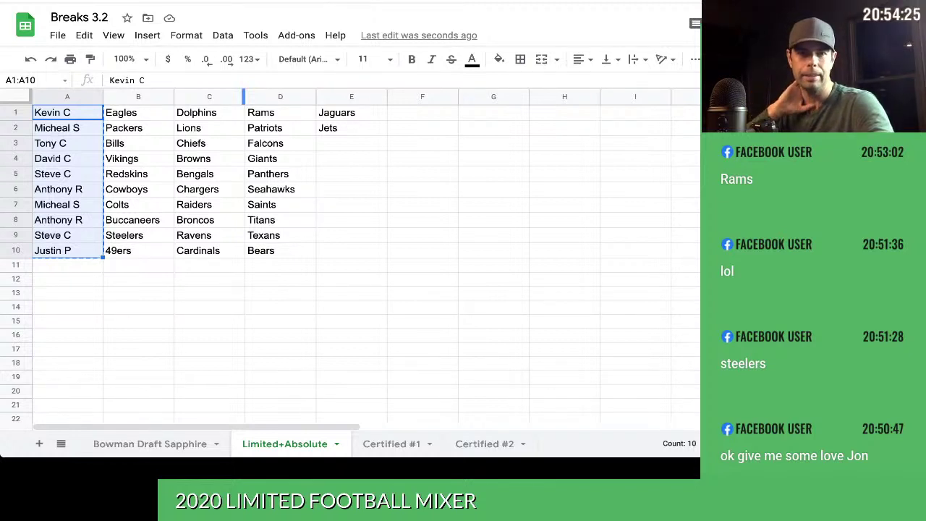
key("ctrl+Tab")
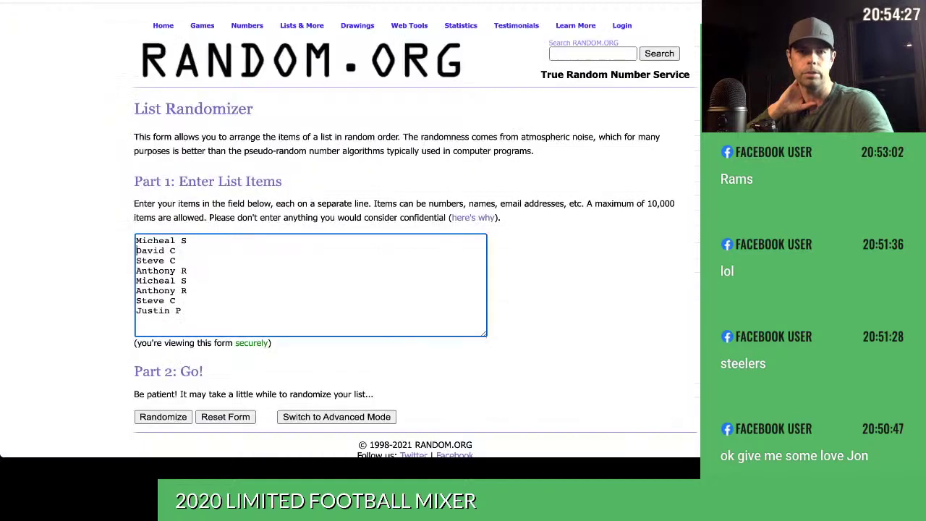
key("shift+Home")
key("shift+Up")
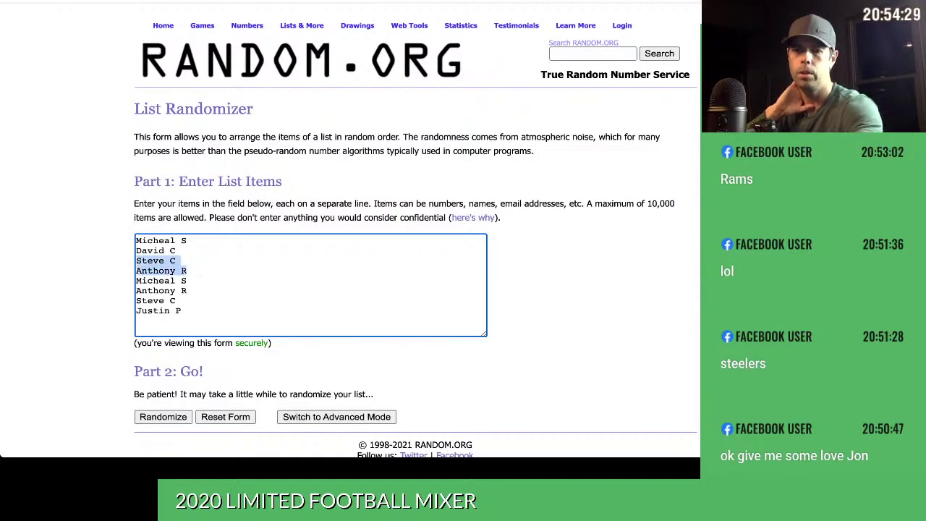
key("BackSpace")
key("BackSpace")
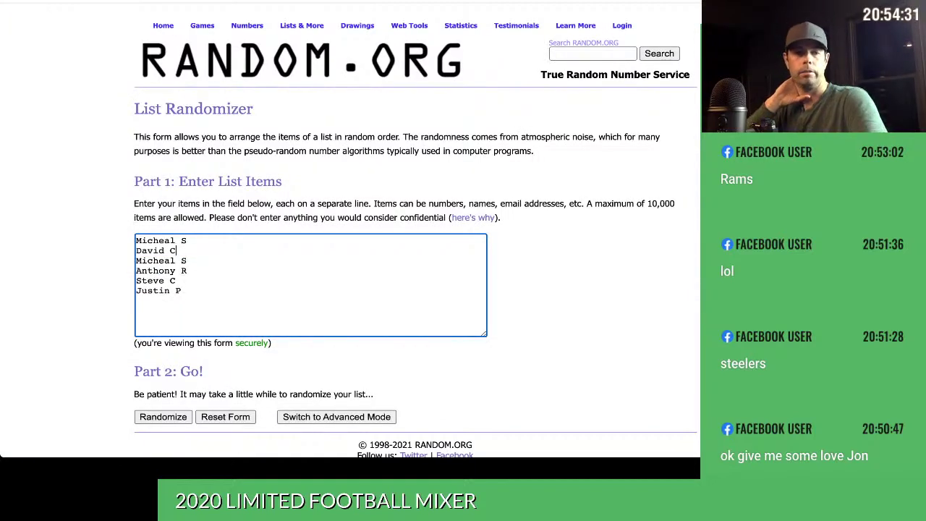
Randomize the order of the remaining participant list five times.
left_click(164, 417)
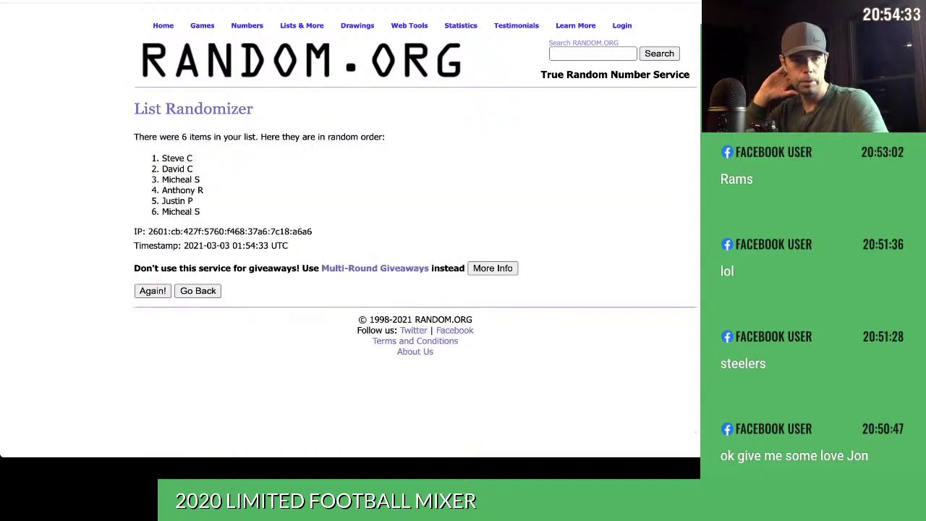
left_click(153, 291)
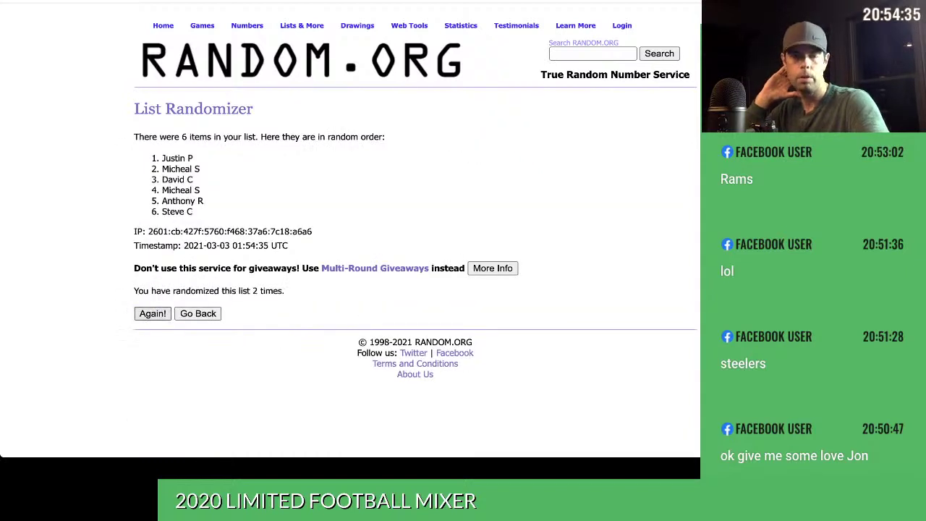
key("Return")
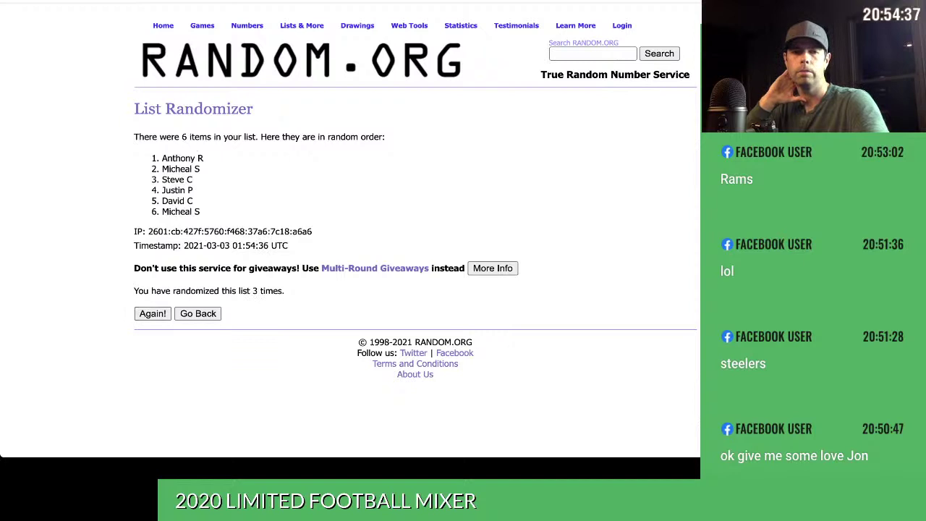
key("Return")
key("Return")
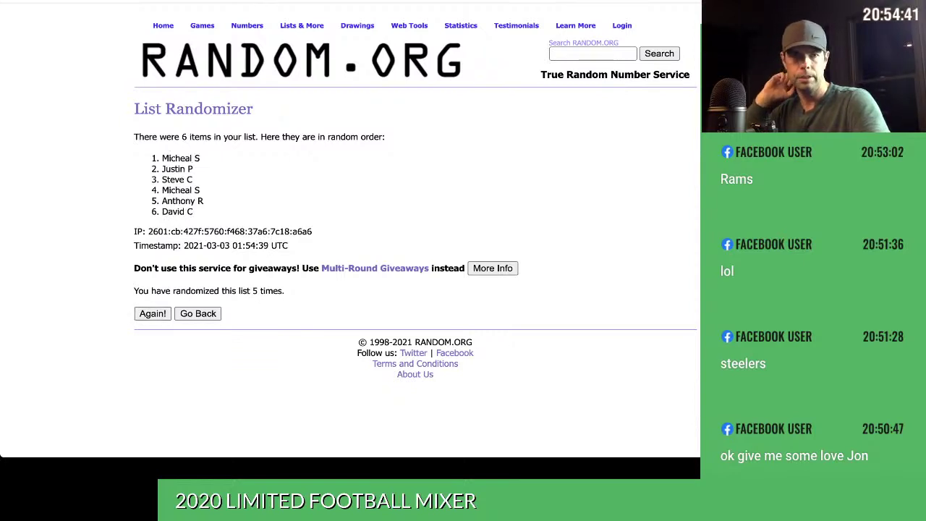
Return to the break sheet and enter the initials of the first two drawn participants in F1 and F2, beside the leftover teams.
key("ctrl+Tab")
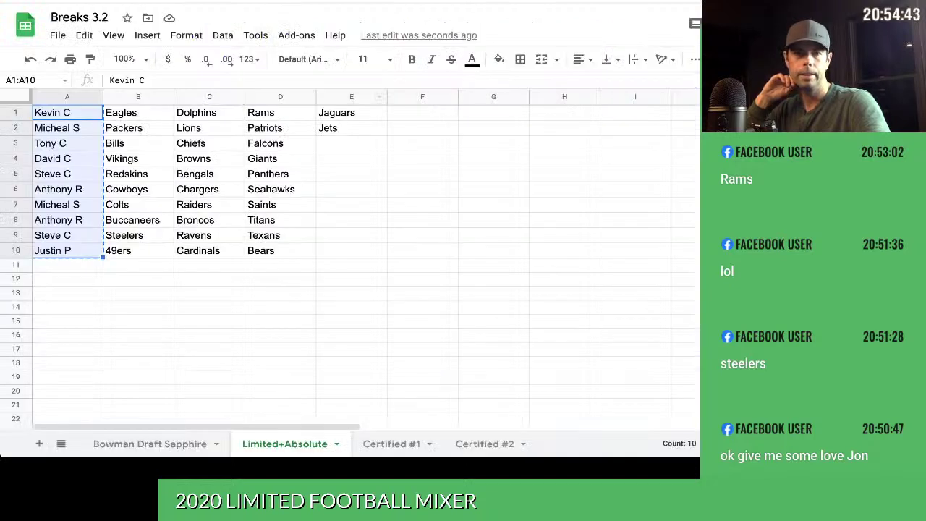
left_click(423, 113)
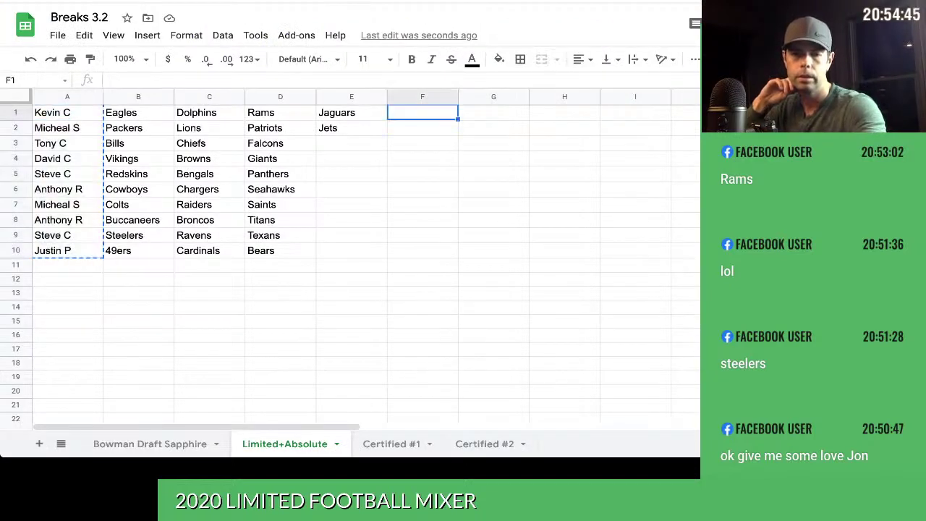
type("m")
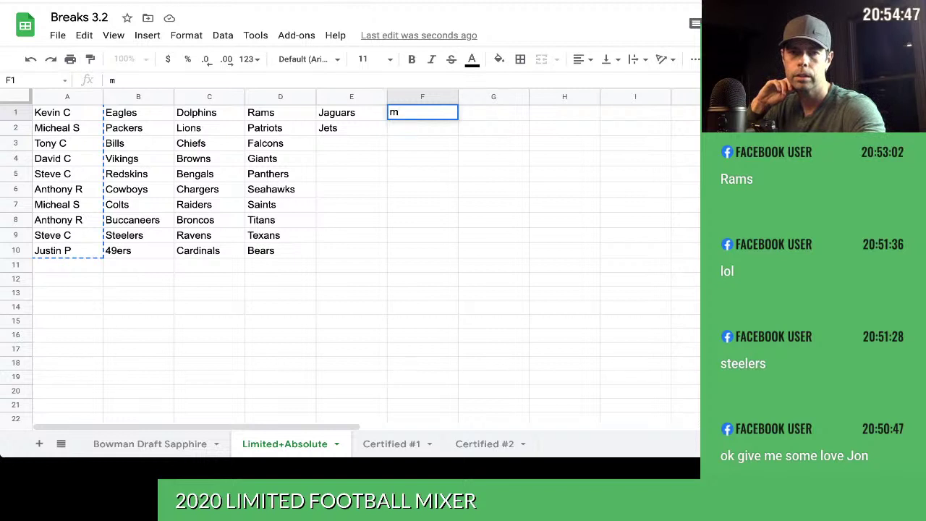
type(".s.")
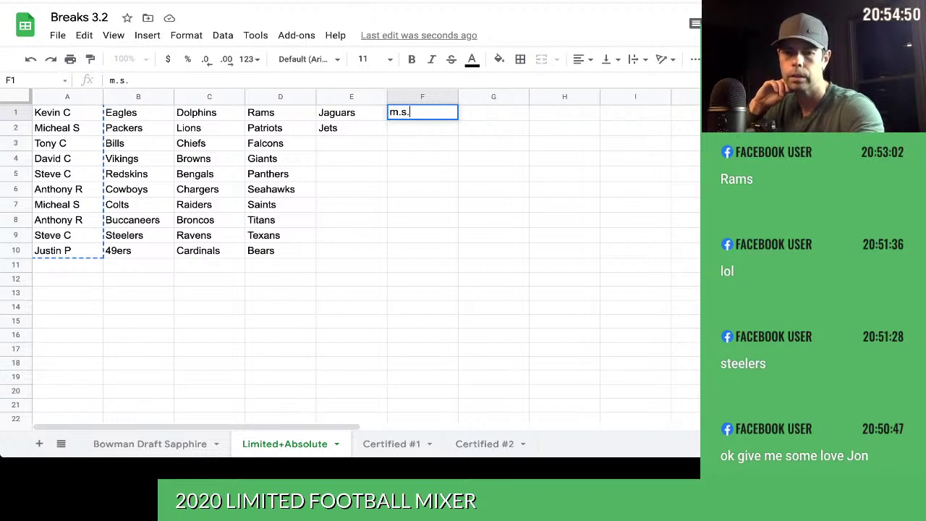
key("Return")
type("j.p.")
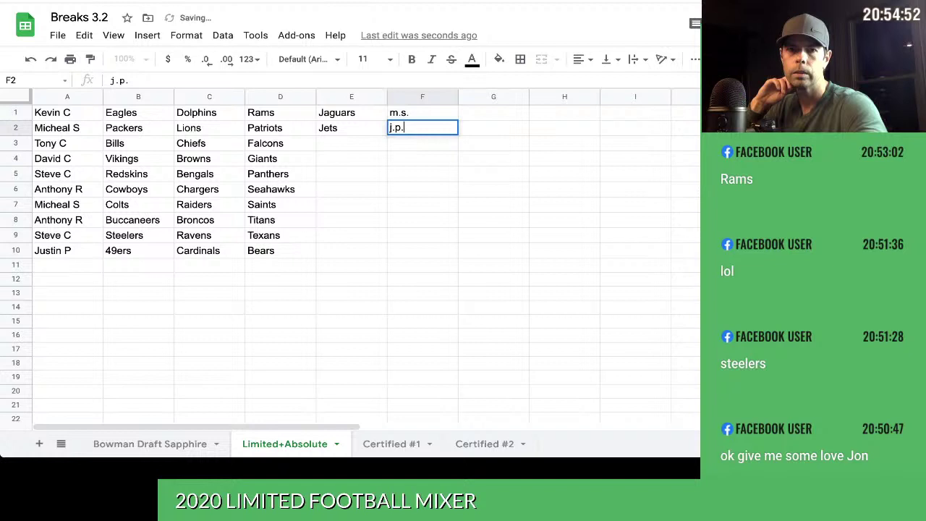
key("Return")
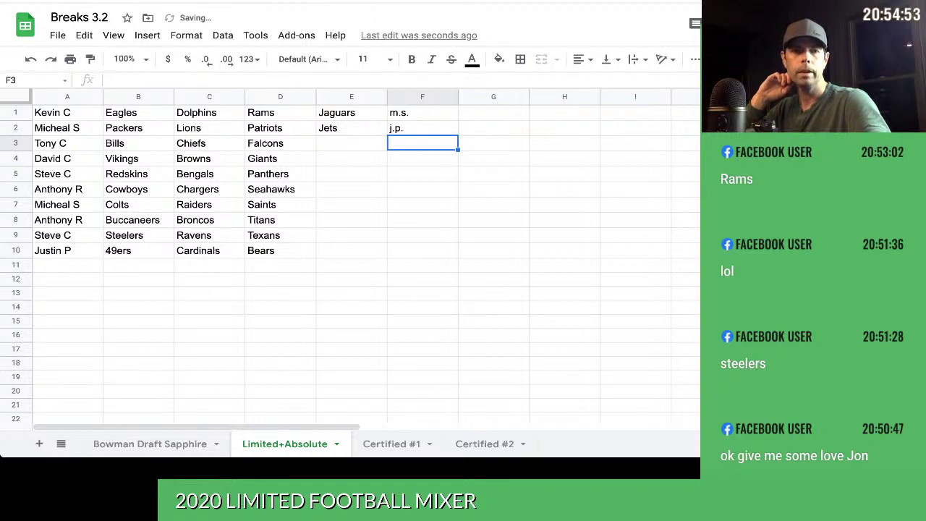
Copy the participant names in A1:A10 and paste them below the list into A11:A20 and A21:A30.
left_click_drag(67, 113, 67, 250)
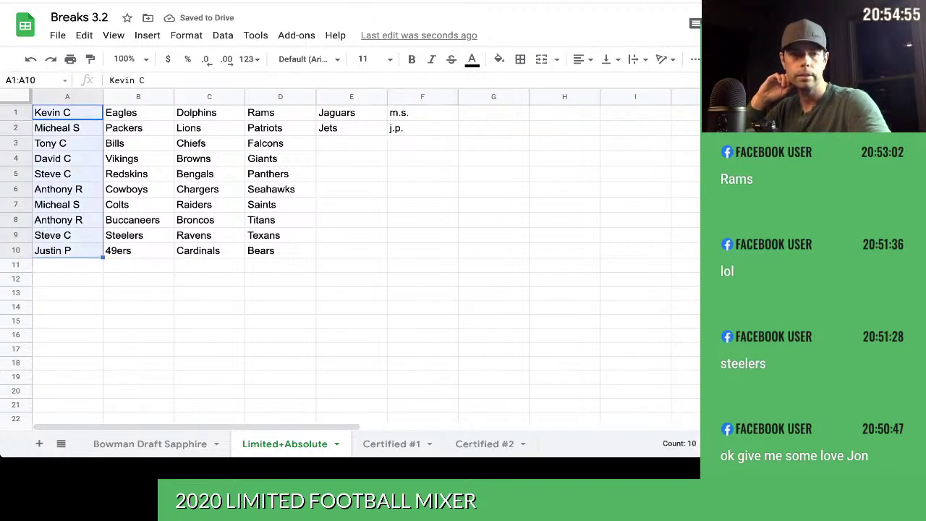
key("super+c")
left_click(67, 264)
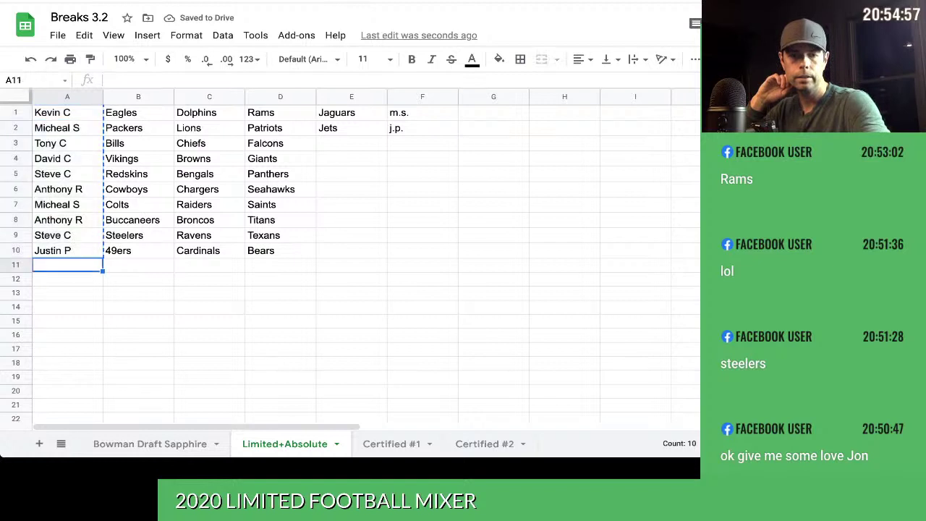
key("ctrl+v")
scroll(348, 253, "down", 2)
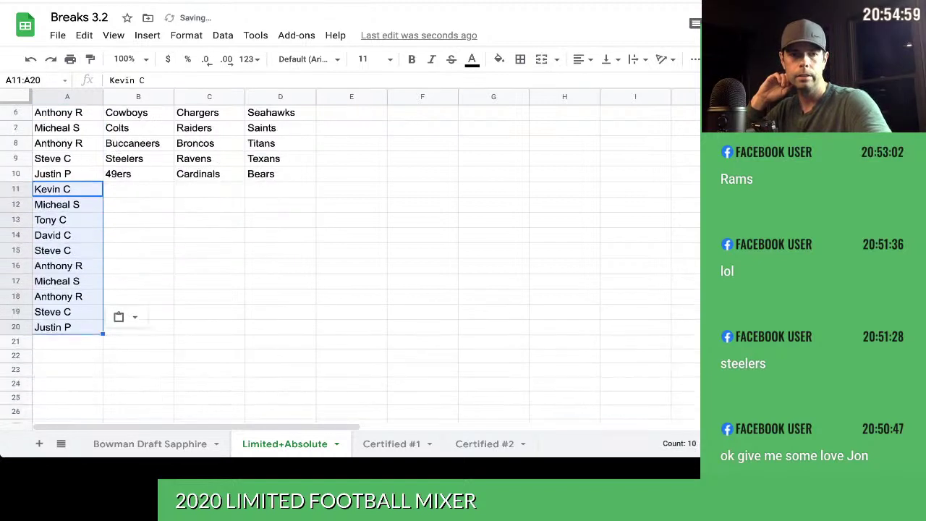
left_click(67, 342)
key("super+v")
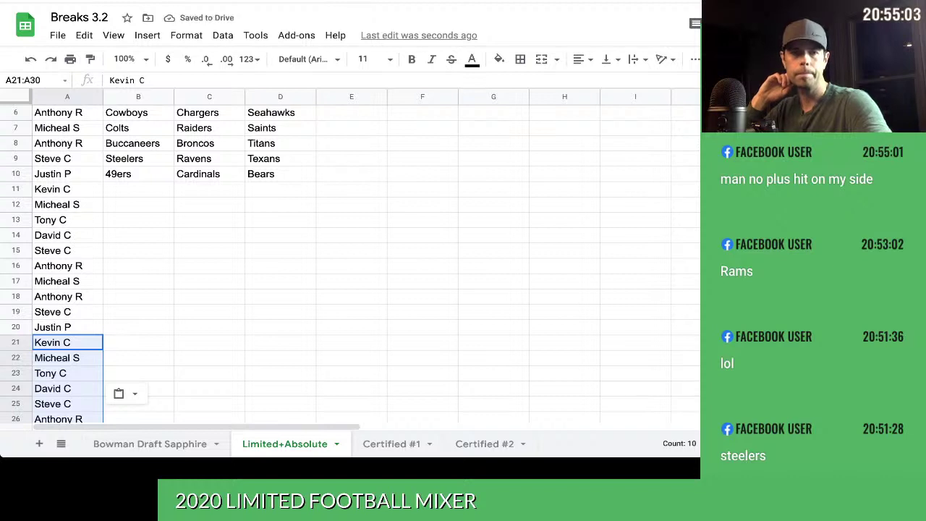
Copy the teams in C1:C10 into column B from B11, and those in D1:D10 from B21.
scroll(348, 261, "up", 2)
left_click_drag(210, 113, 209, 250)
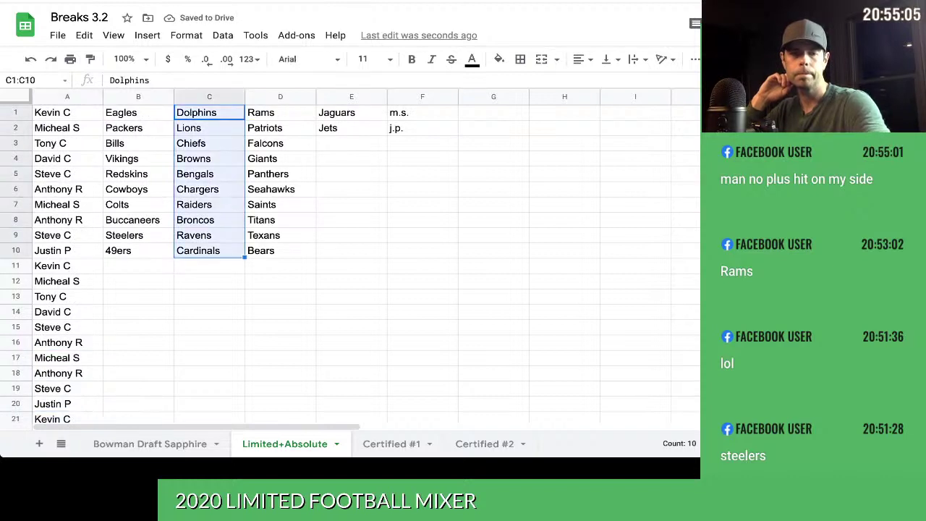
key("ctrl+c")
left_click(138, 266)
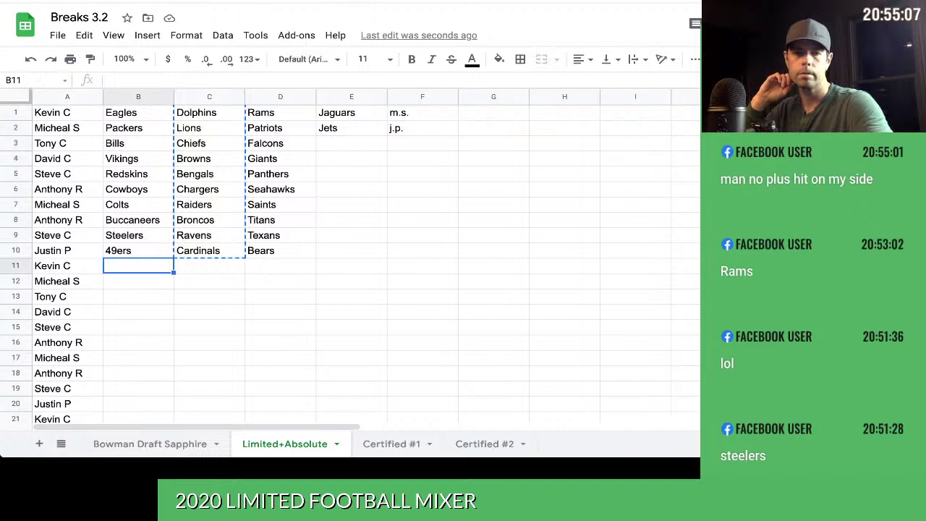
key("ctrl+v")
left_click_drag(280, 113, 281, 250)
key("ctrl+c")
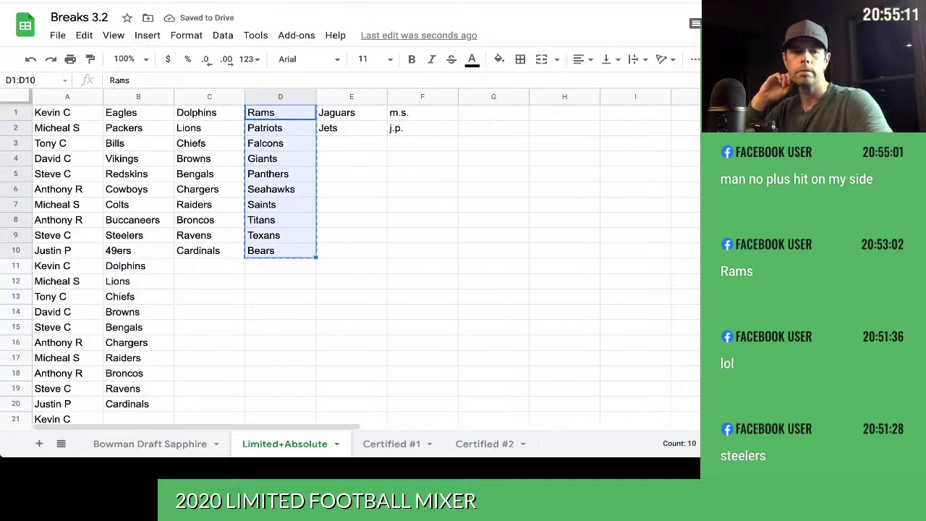
scroll(159, 265, "down", 2)
left_click(138, 327)
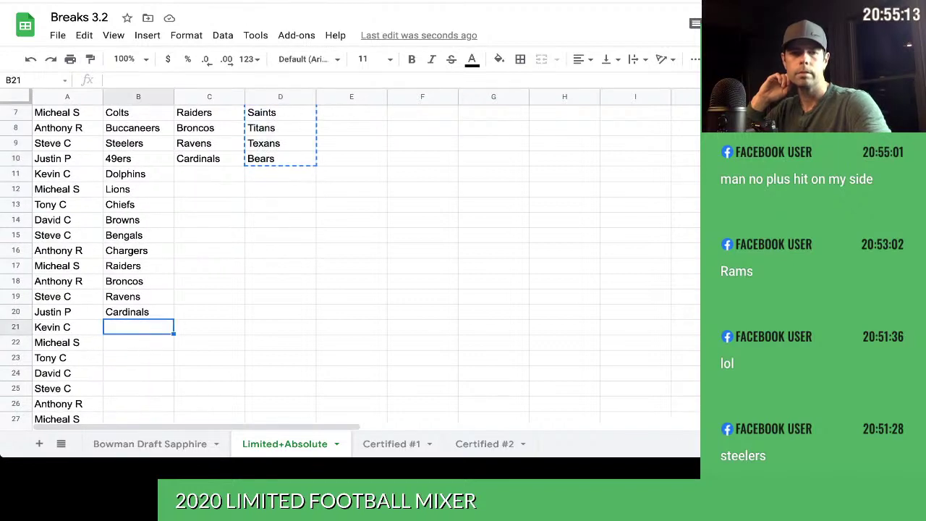
key("ctrl+v")
Add the names of the two drawn participants in A31 and A32, following the order of the initials.
scroll(138, 327, "down", 2)
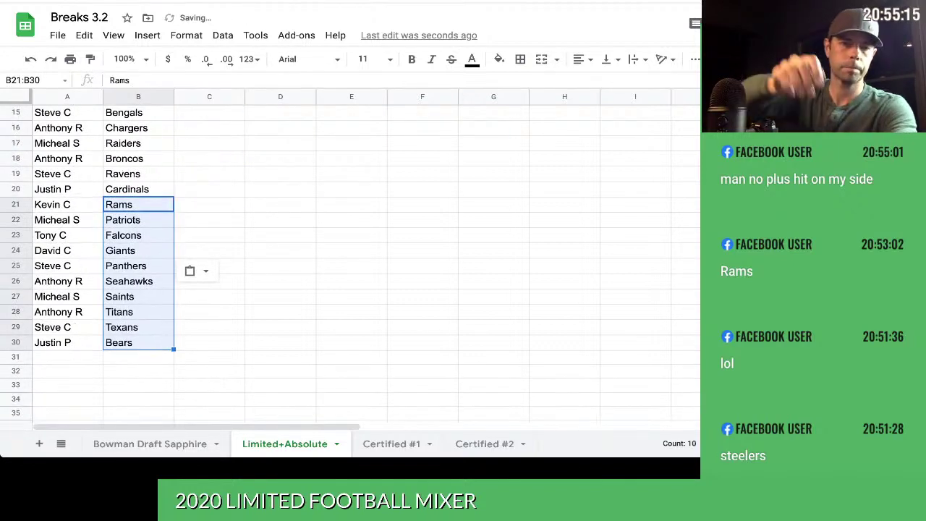
left_click(68, 357)
type("Micheal S")
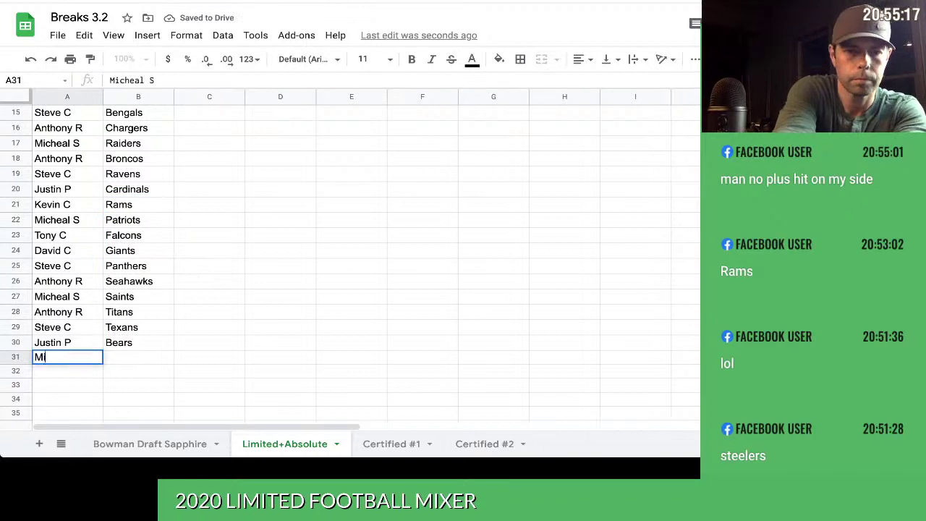
key("Return")
type("Justin P")
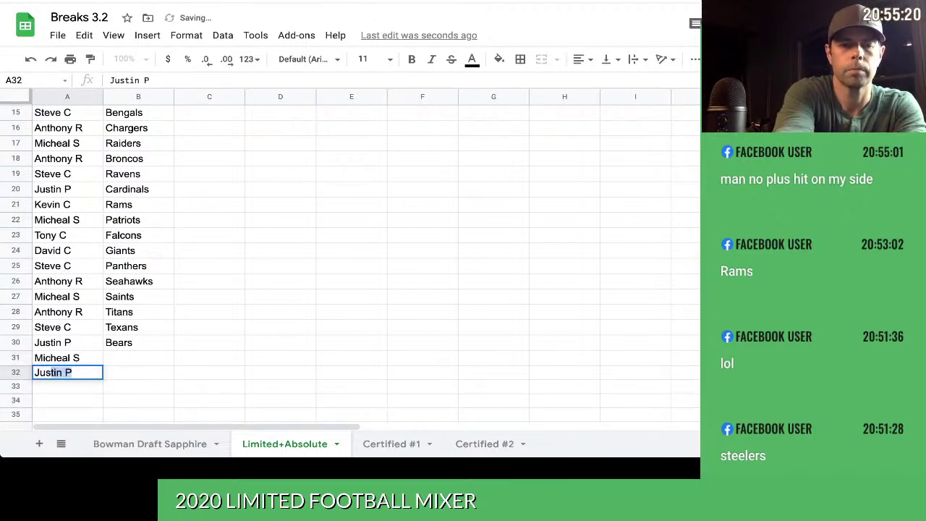
key("Return")
Copy the leftover teams Jaguars and Jets from E1:E2 into B31:B32.
scroll(351, 261, "up", 3)
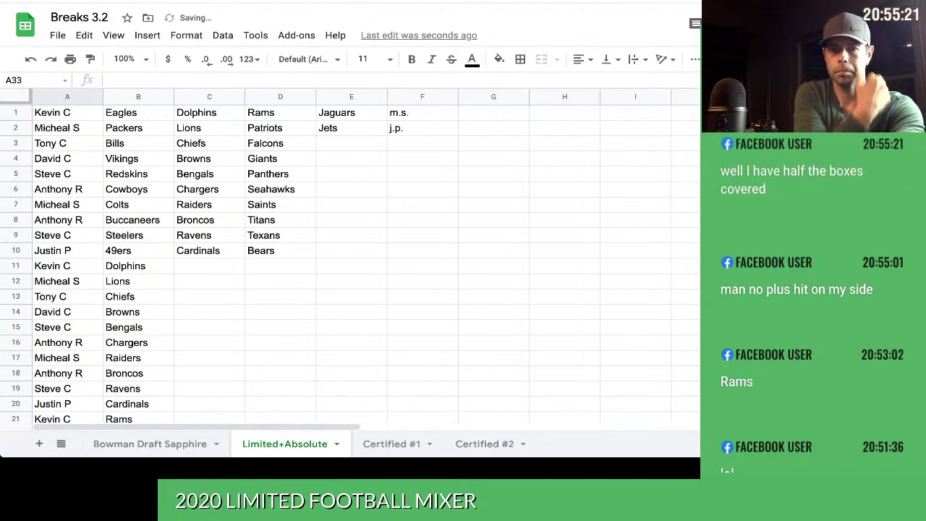
left_click(352, 113)
left_click_drag(352, 113, 351, 128)
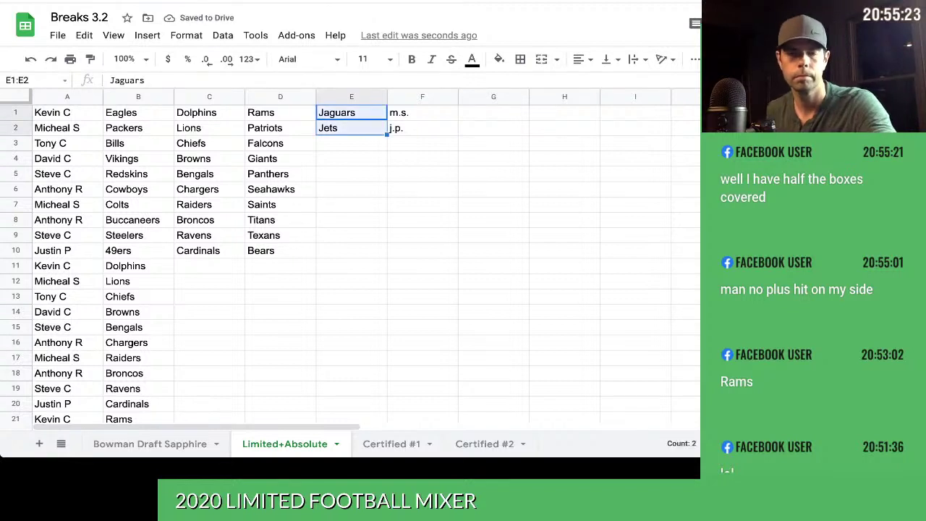
scroll(352, 260, "down", 4)
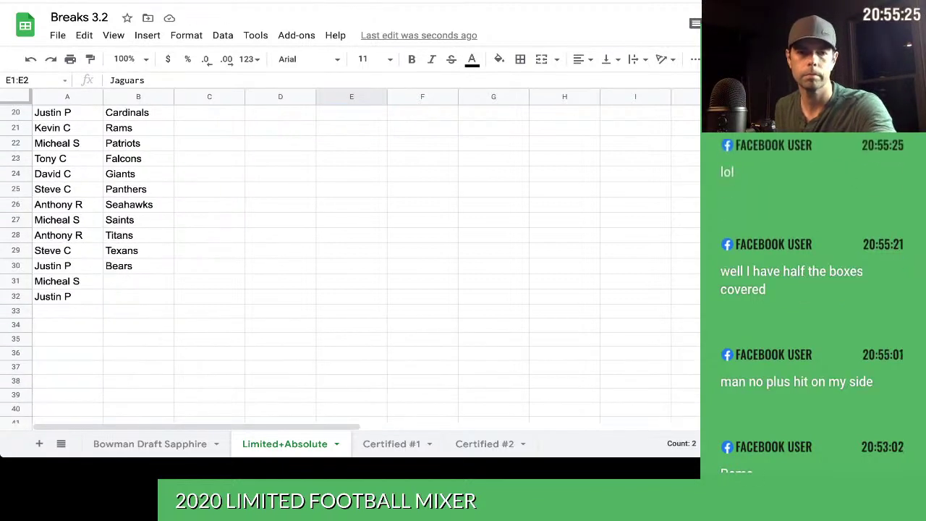
left_click(138, 281)
key("ctrl+v")
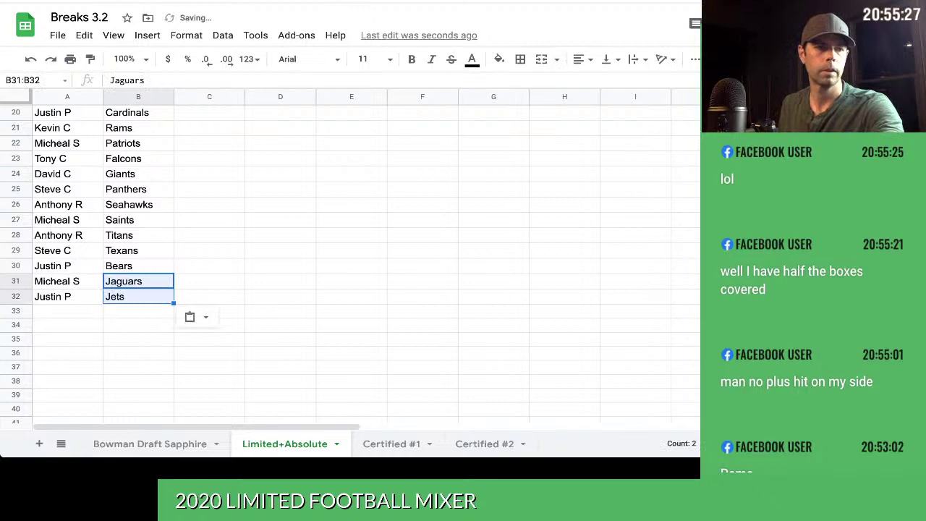
Insert one empty column between columns B and C, and begin a formula in C1.
scroll(348, 260, "up", 6)
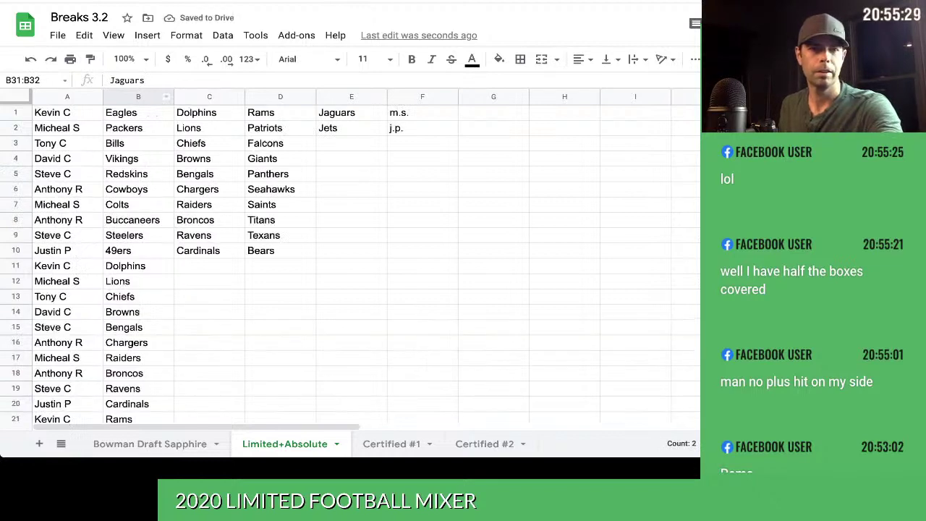
left_click(210, 96)
right_click(202, 97)
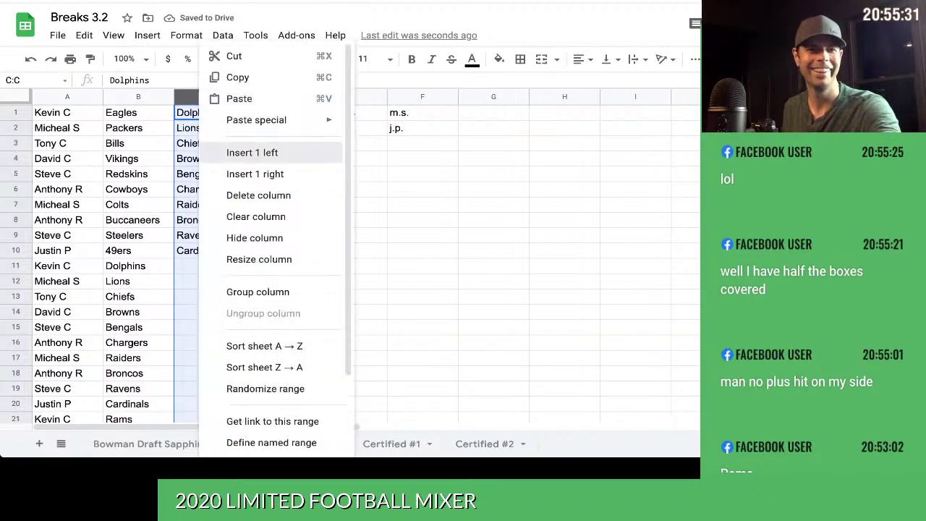
left_click(252, 152)
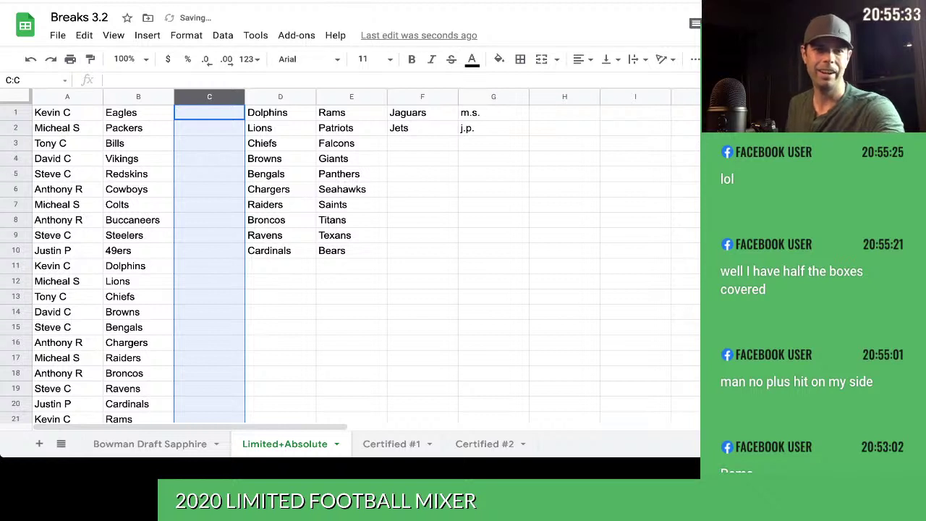
left_click(209, 113)
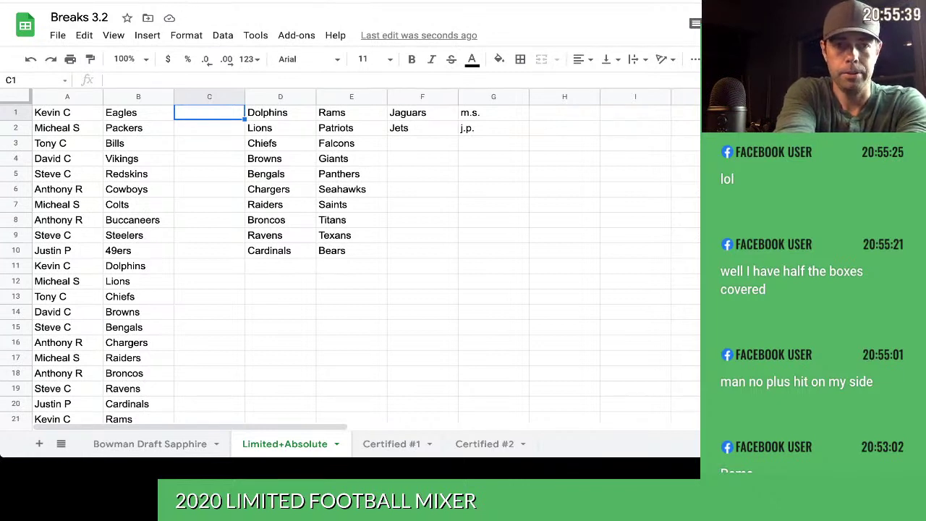
type("=")
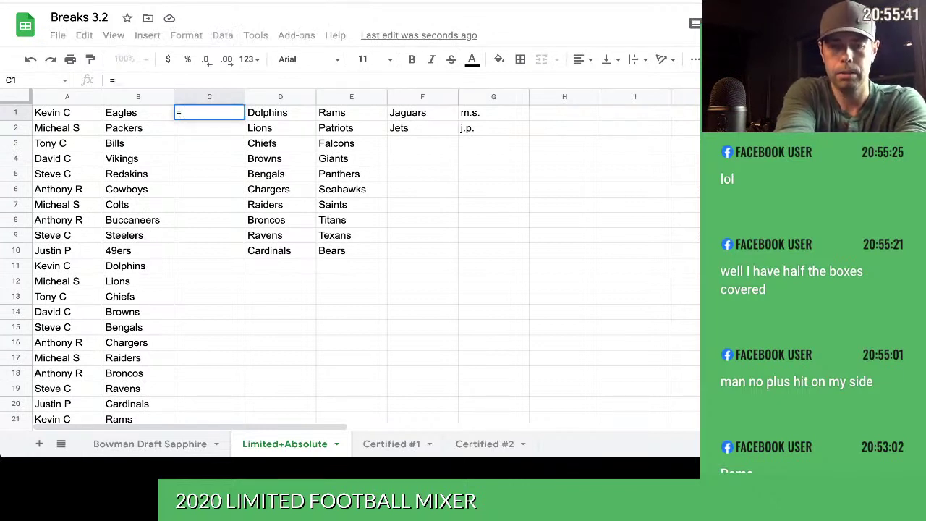
type("mich")
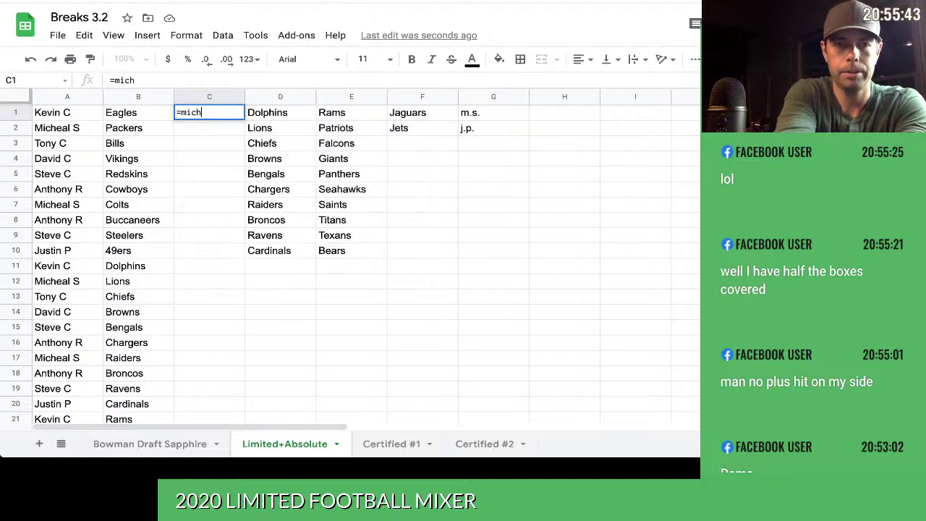
key("BackSpace")
key("BackSpace")
key("BackSpace")
key("BackSpace")
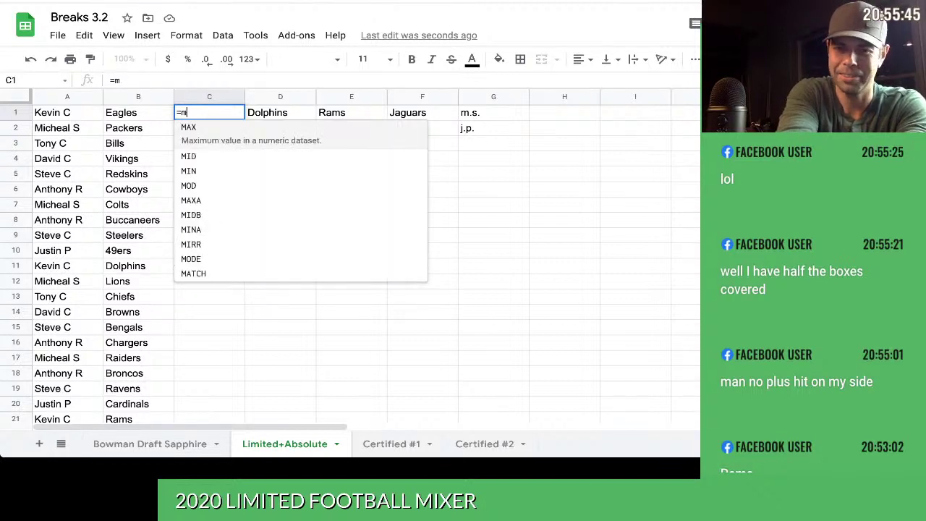
Enter =CONCATENATE(B1," - ",A1) in C1 and fill the formula down column C with the suggested autofill.
type("conca")
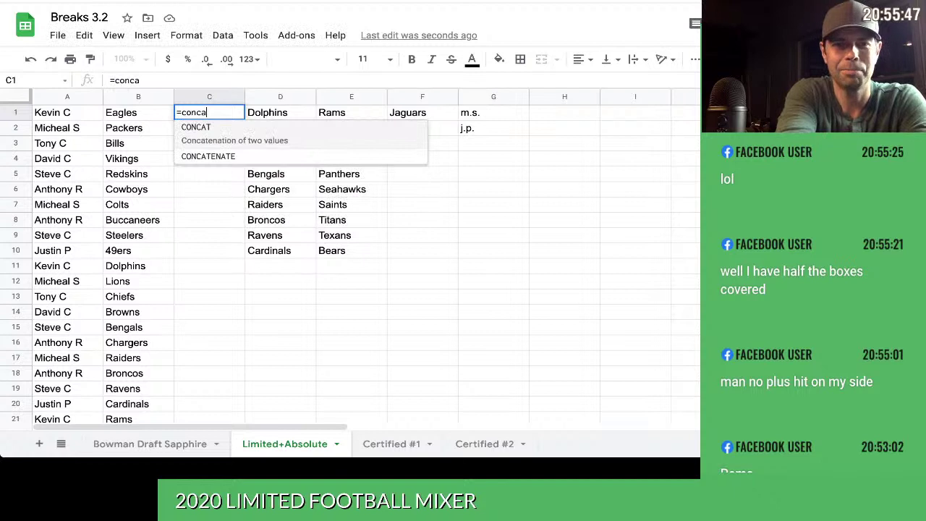
key("Down")
key("Tab")
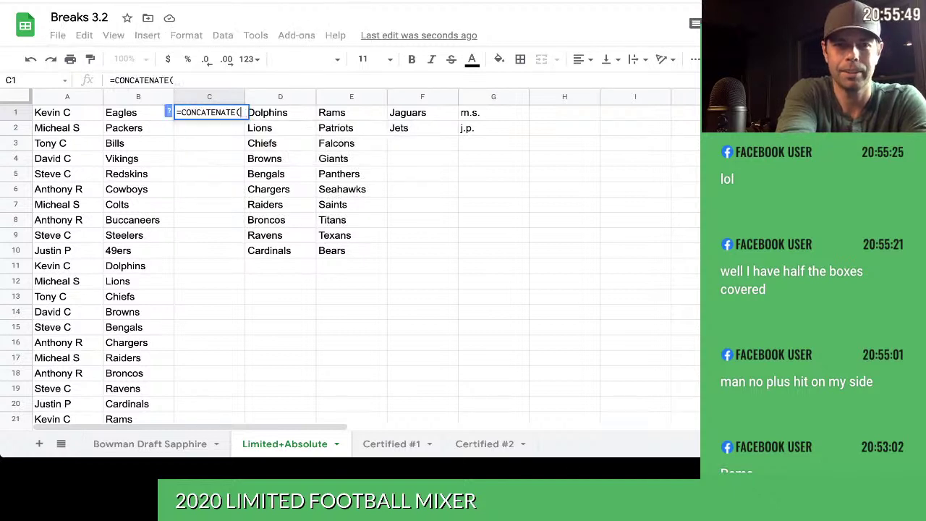
type("B1,\" -")
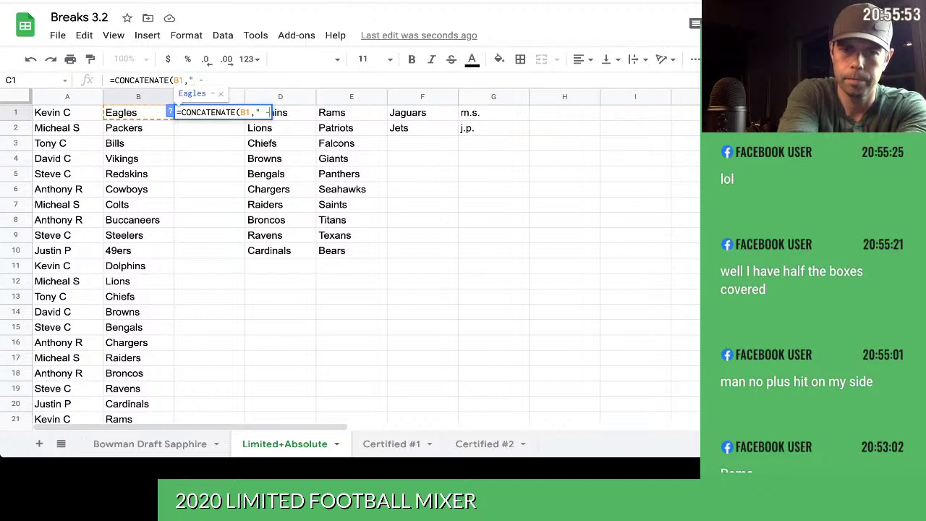
type(" \",A1")
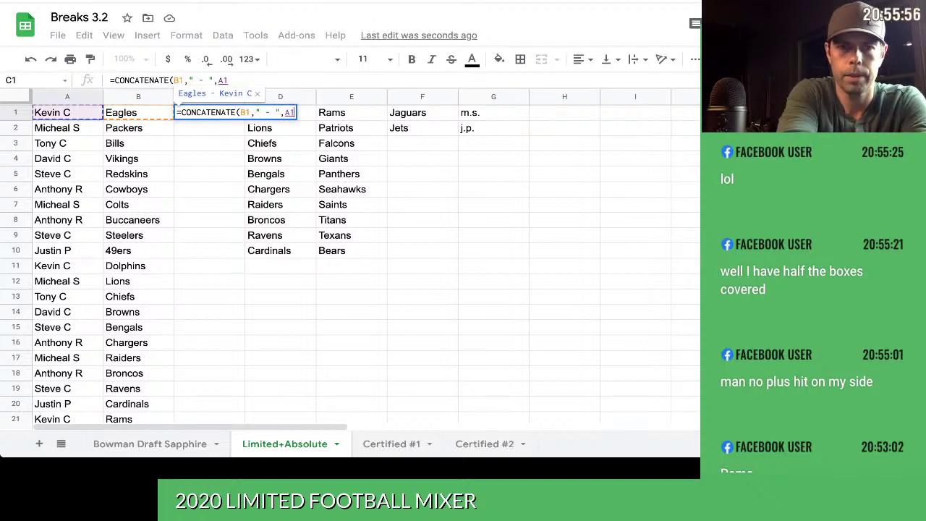
key("Return")
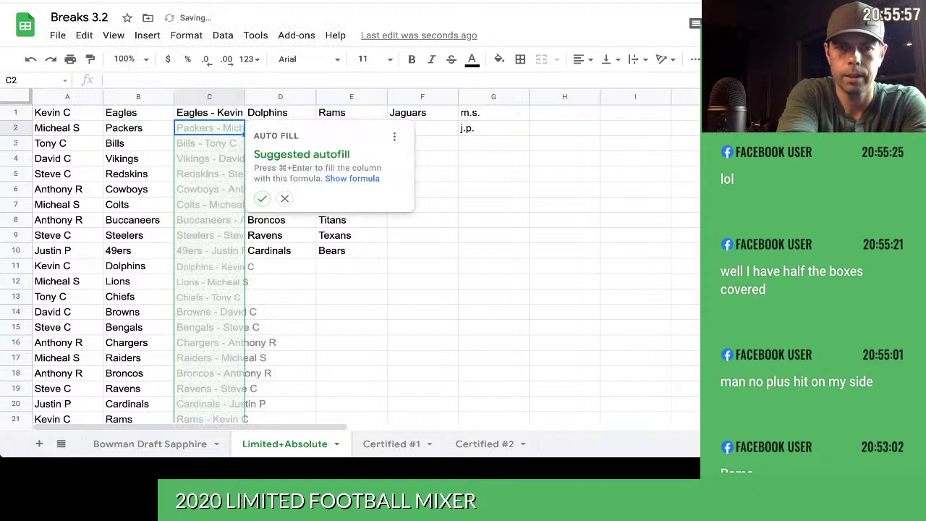
left_click(262, 198)
Replace the formulas in column C with their values by copying the column and pasting values only over it.
left_click(209, 97)
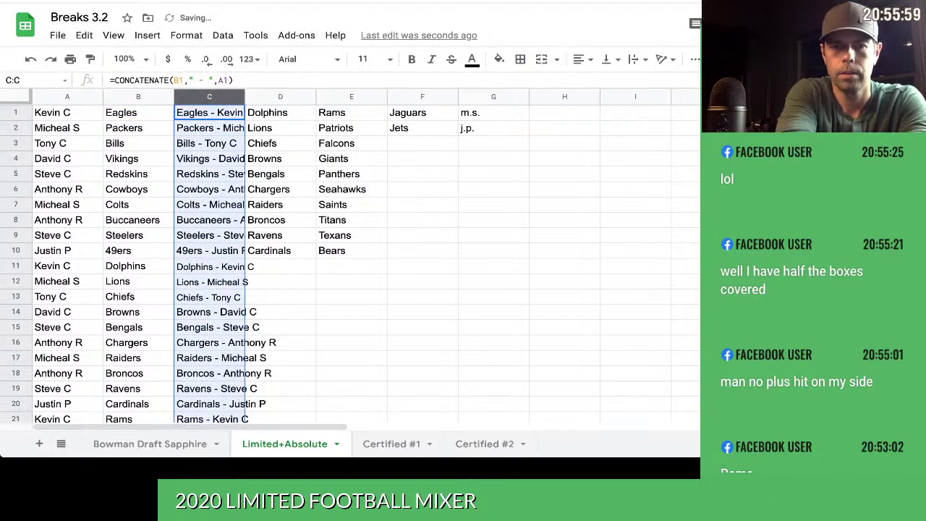
key("super+c")
right_click(214, 97)
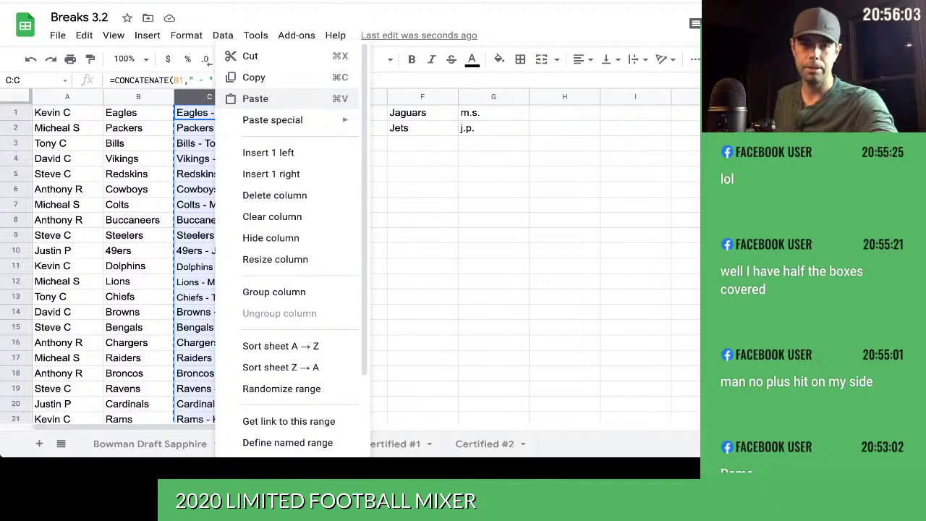
mouse_move(304, 120)
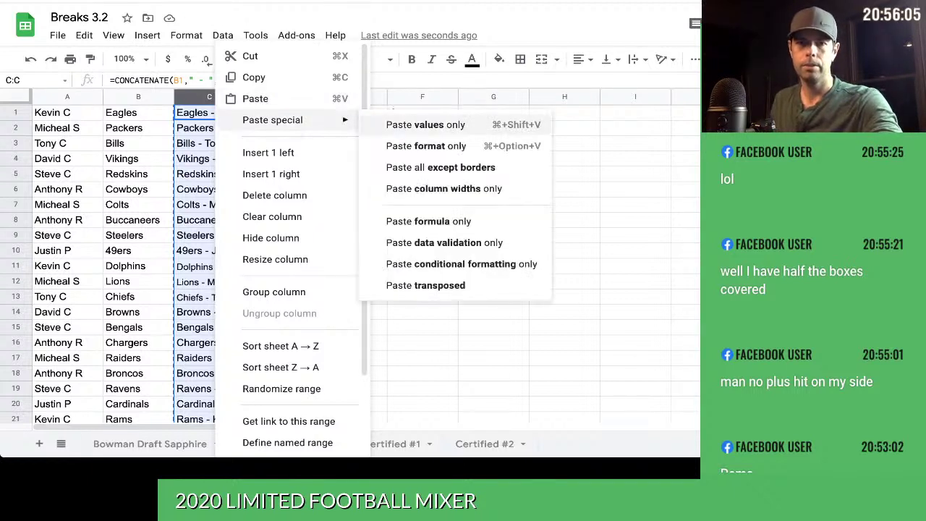
left_click(427, 128)
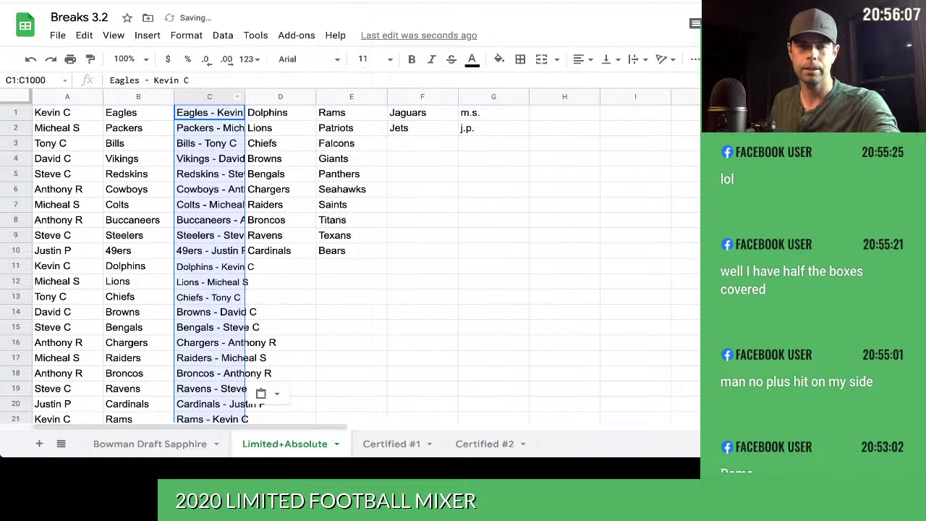
Sort only the column C range from A to Z and widen the column until the full labels fit.
left_click(223, 35)
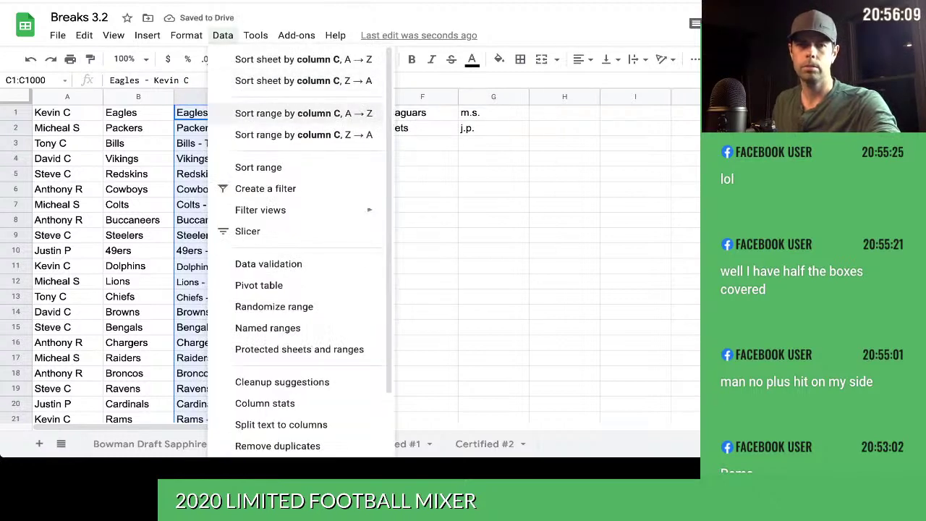
left_click(304, 113)
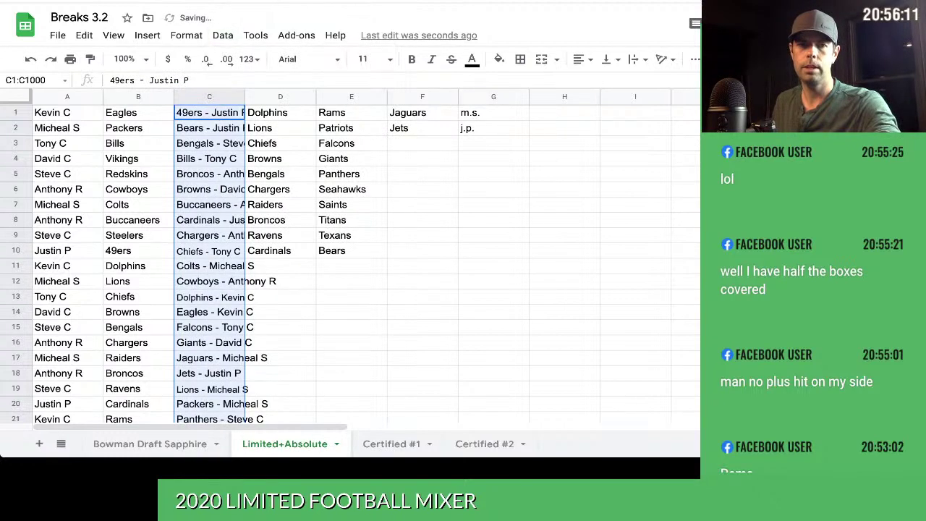
left_click_drag(245, 97, 302, 96)
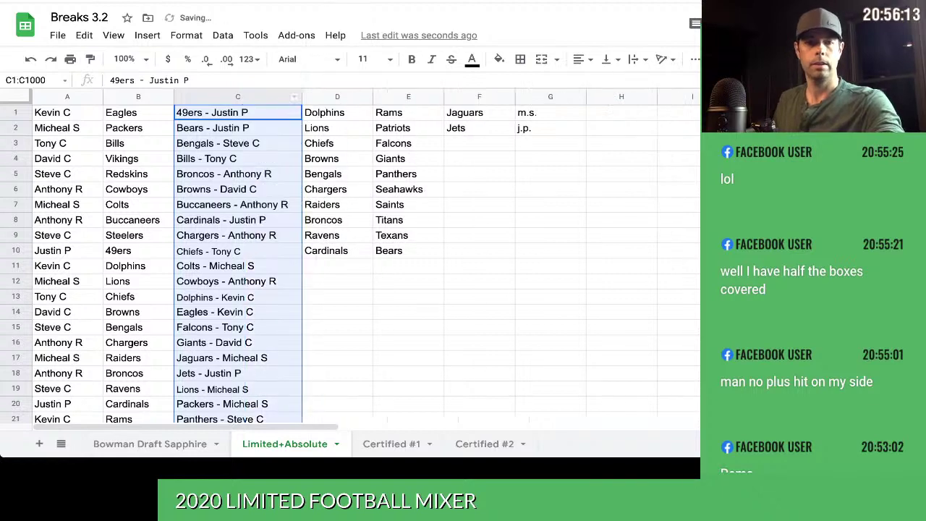
Check the sorted labels in column C through to the end of the list and copy the column.
scroll(347, 260, "down", 3)
scroll(347, 261, "down", 5)
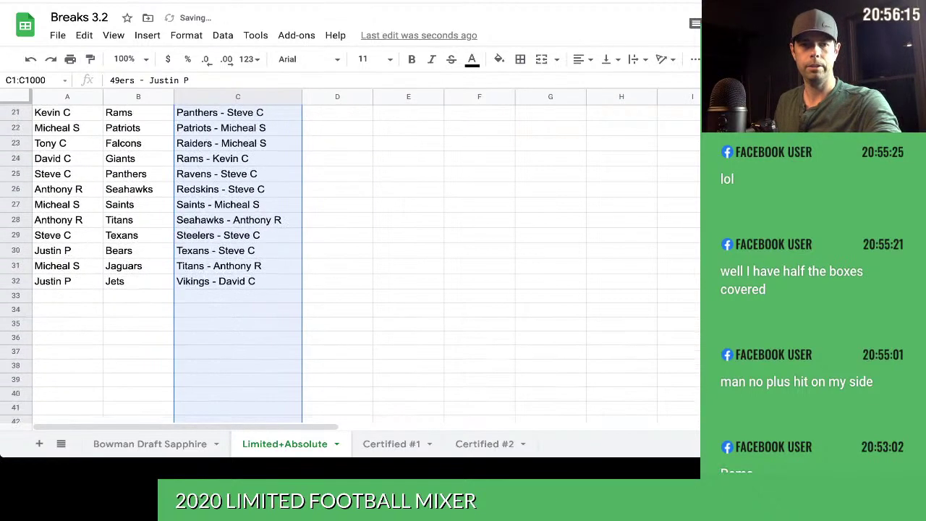
scroll(348, 261, "up", 8)
key("super+c")
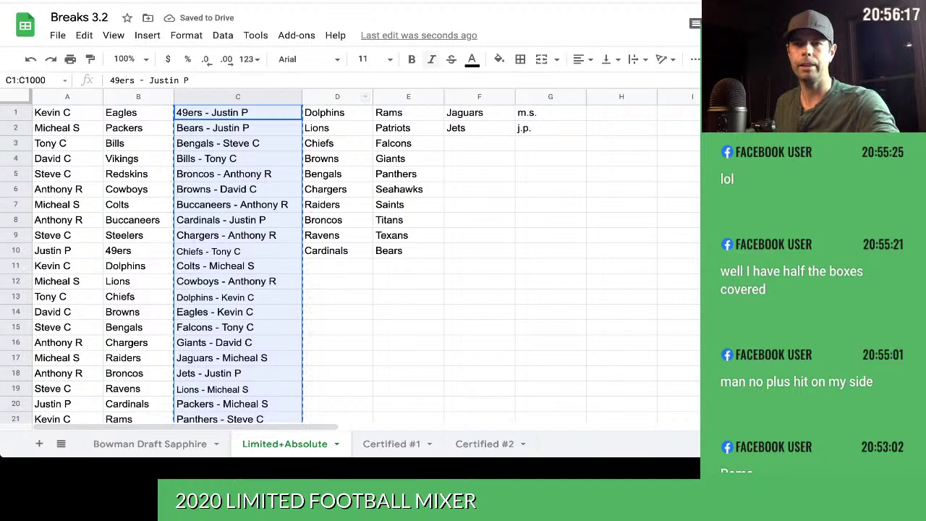